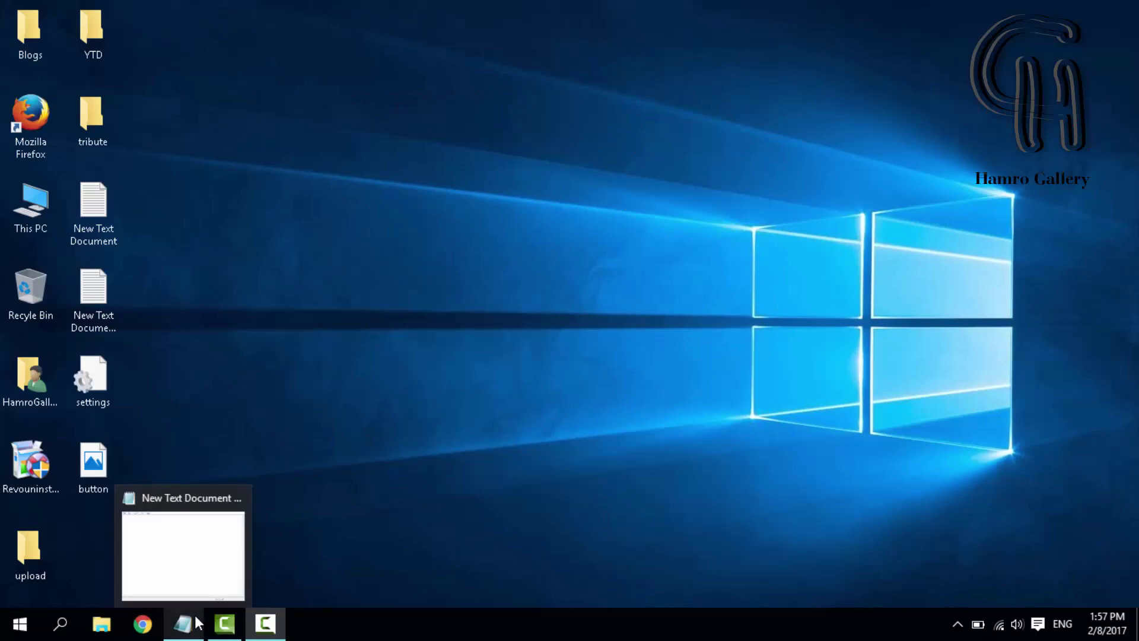
# Step: In Notepad, type the greeting 'Hi guys, Welcome to hamro gallery channel. Today, We teach you that, learn that'
pyautogui.click(191, 618)
pyautogui.write('H')
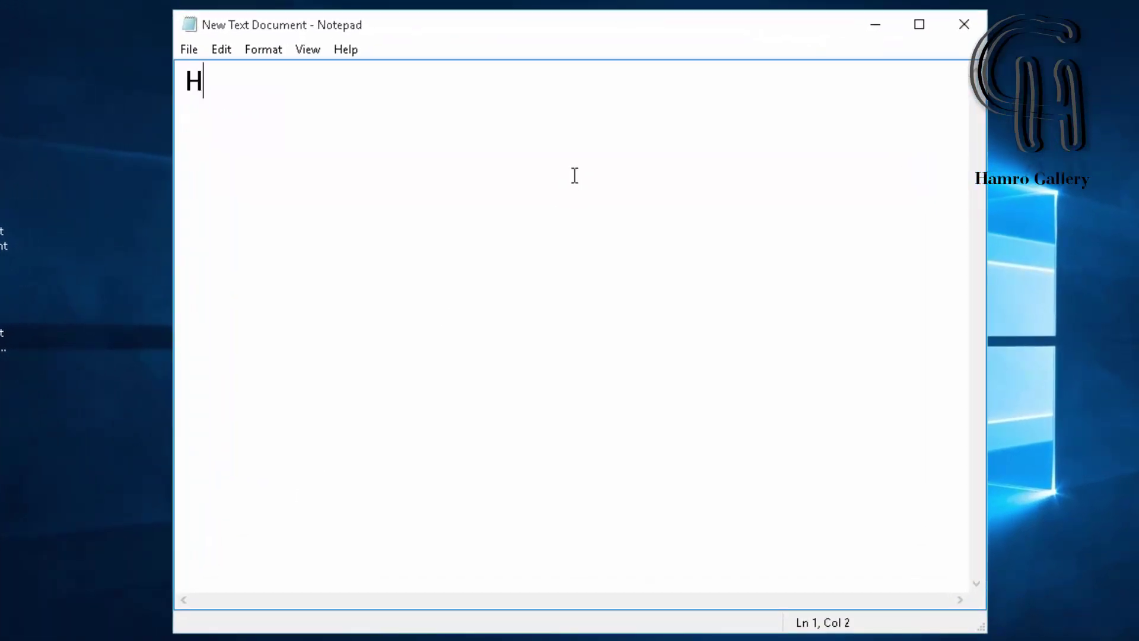
pyautogui.write('i guys,')
pyautogui.press('Return')
pyautogui.write('Welcome')
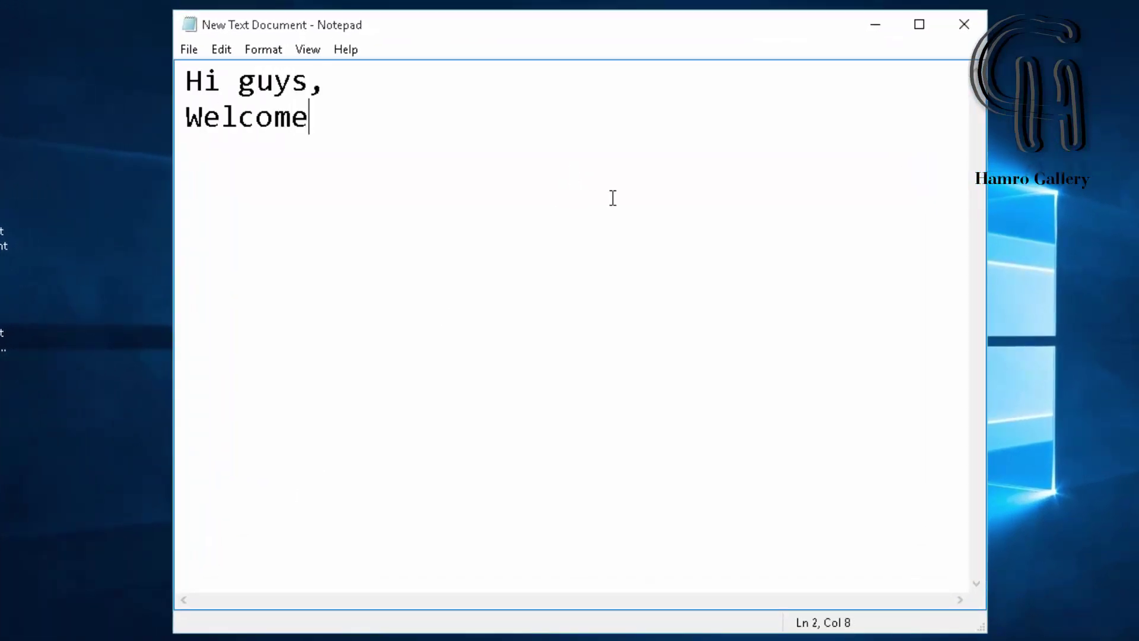
pyautogui.write(' to hamro g')
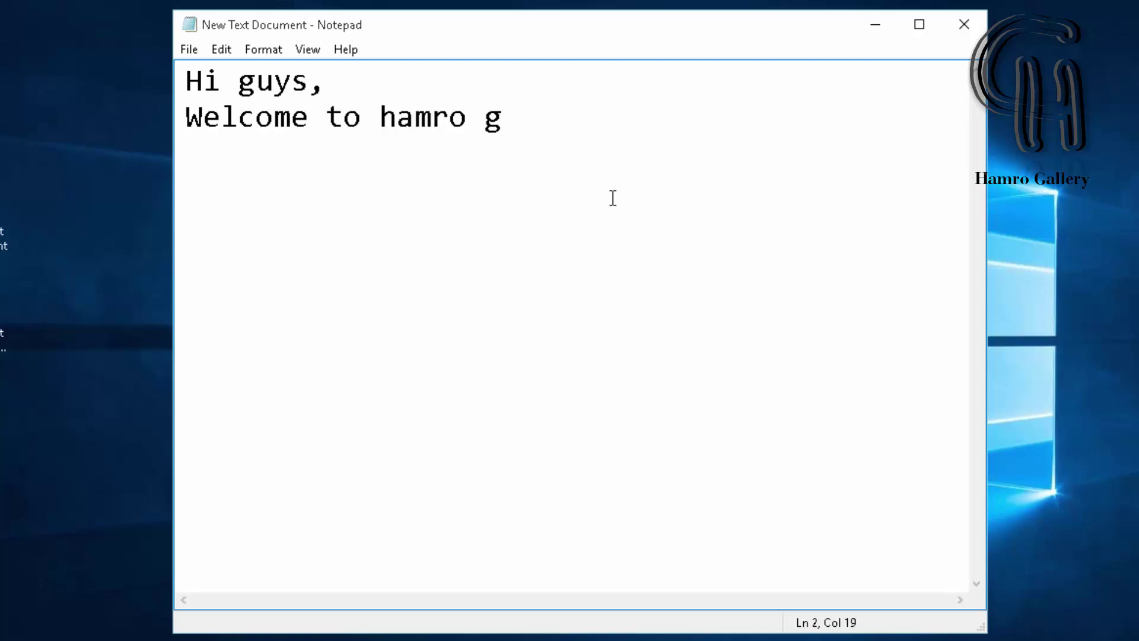
pyautogui.write('allery channel.')
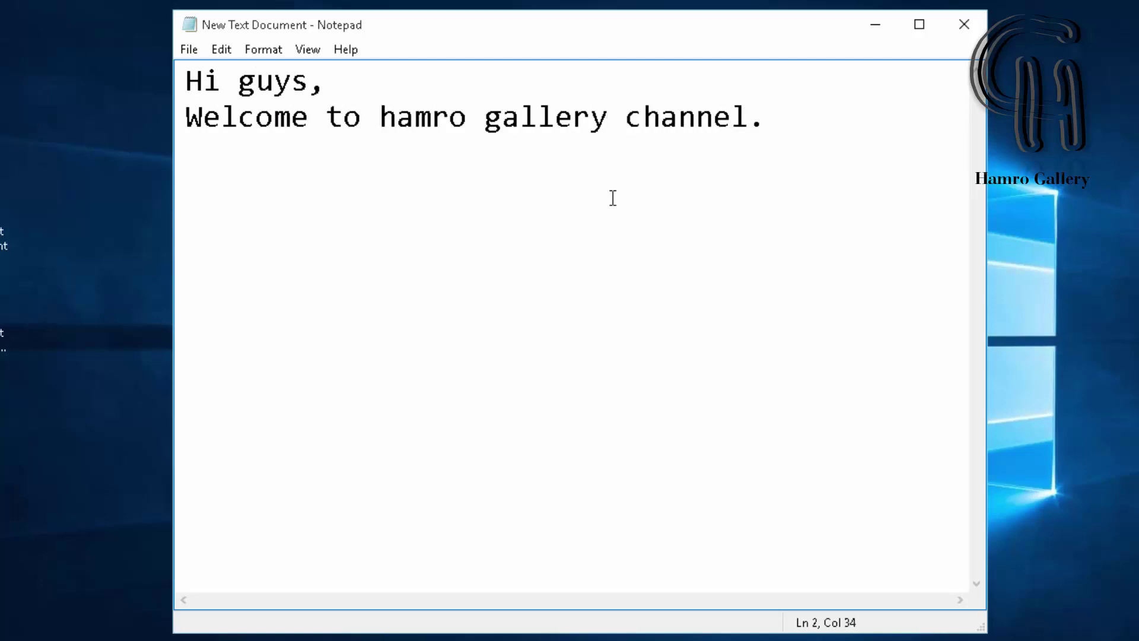
pyautogui.write('Today, We')
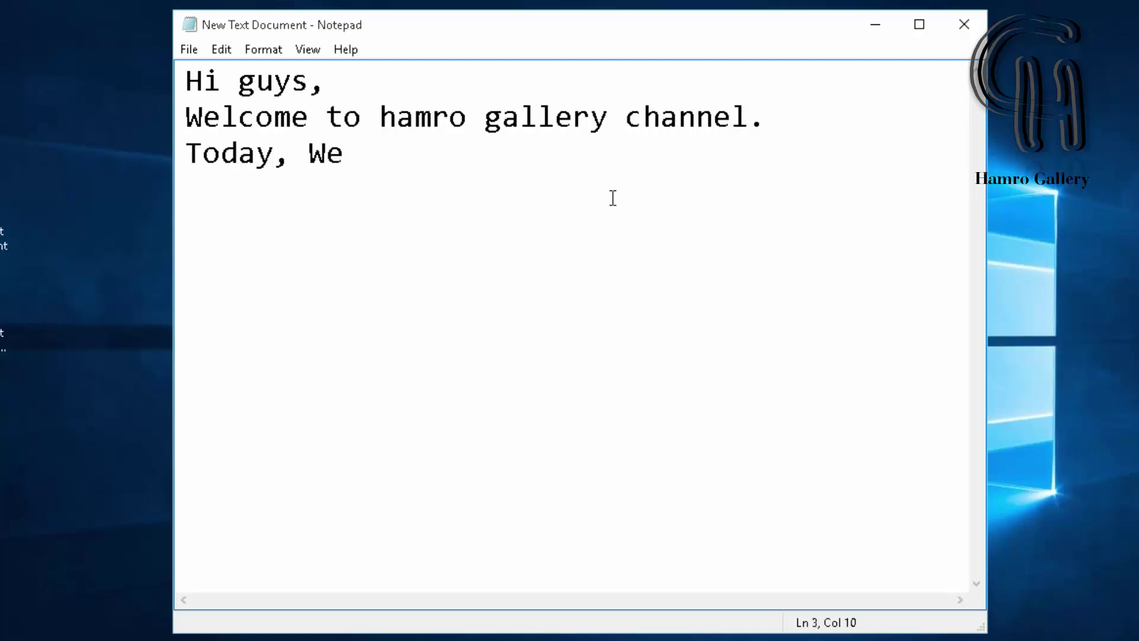
pyautogui.write(' tecach you')
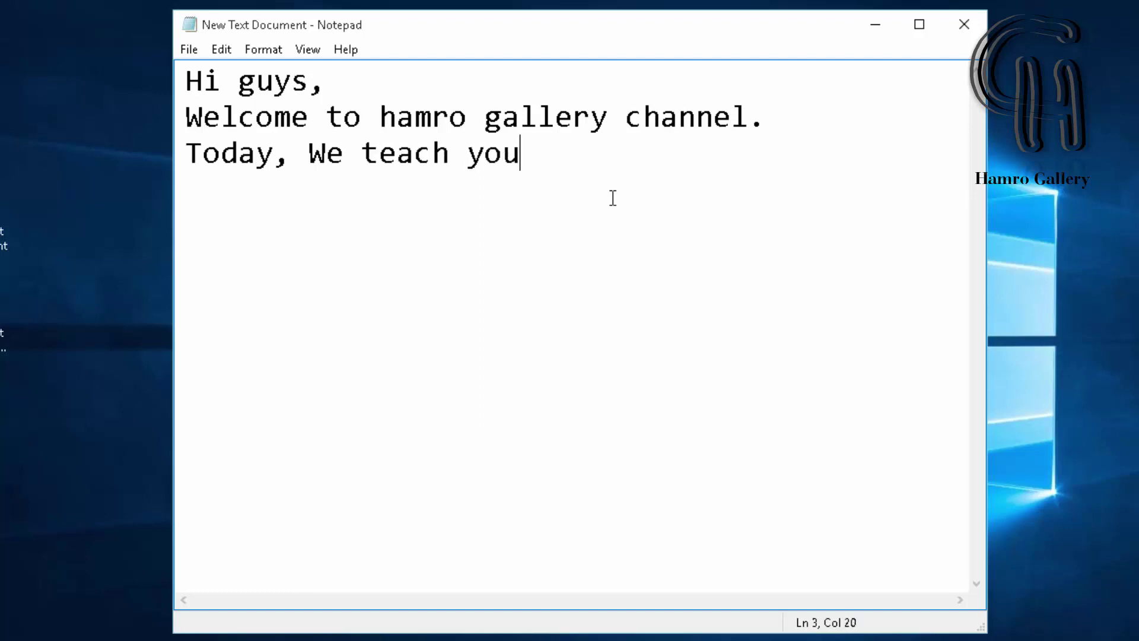
pyautogui.write(' than')
pyautogui.press('BackSpace')
pyautogui.write('t, learn')
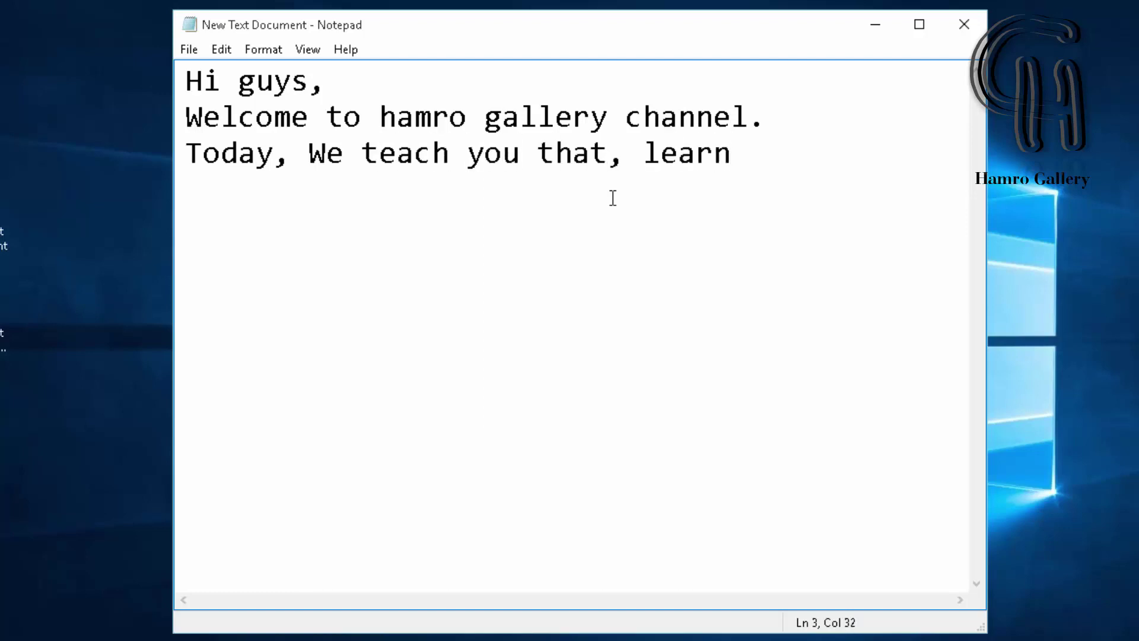
pyautogui.write(' that,')
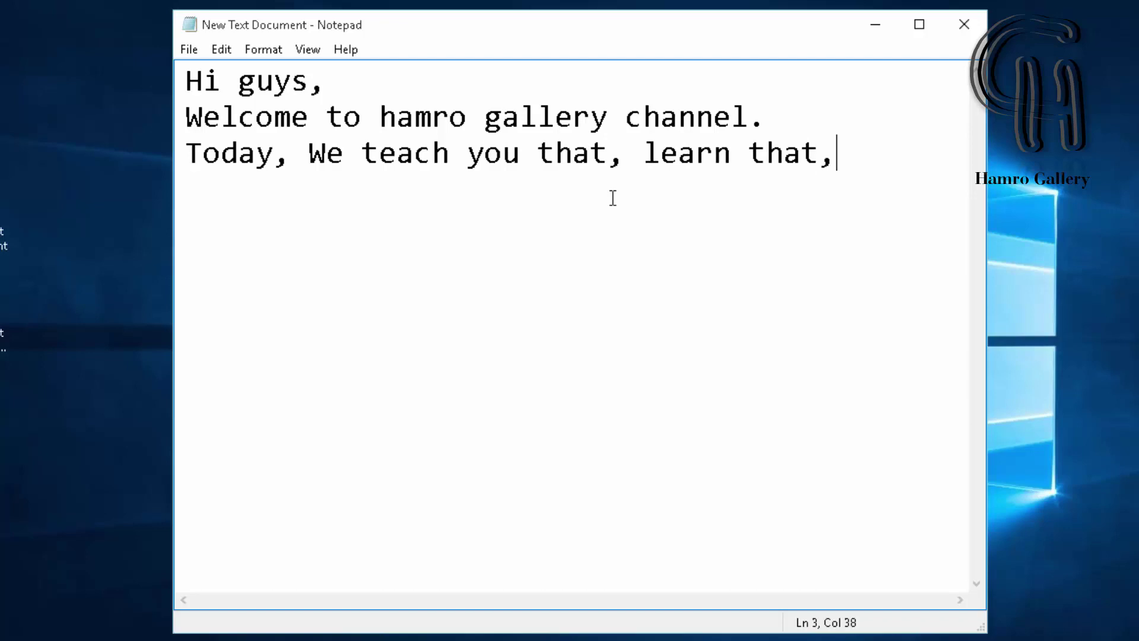
pyautogui.press('Return')
# Step: Add the line 'How to enable uoo sign in microsoft office document.'
pyautogui.write('How to')
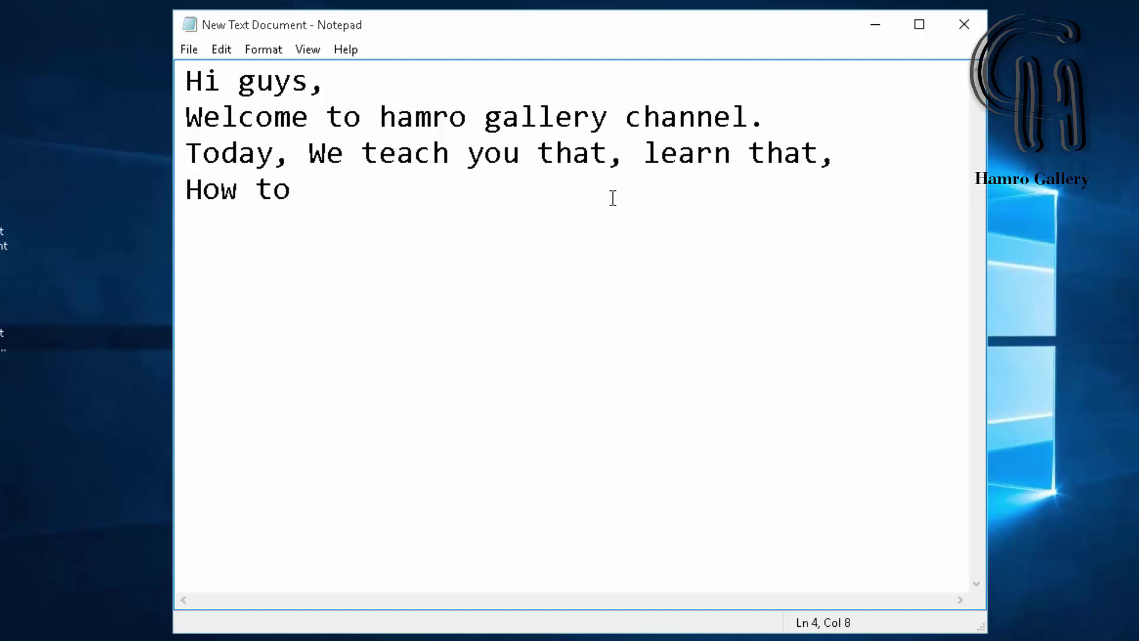
pyautogui.write('enac')
pyautogui.press('BackSpace')
pyautogui.write('ble')
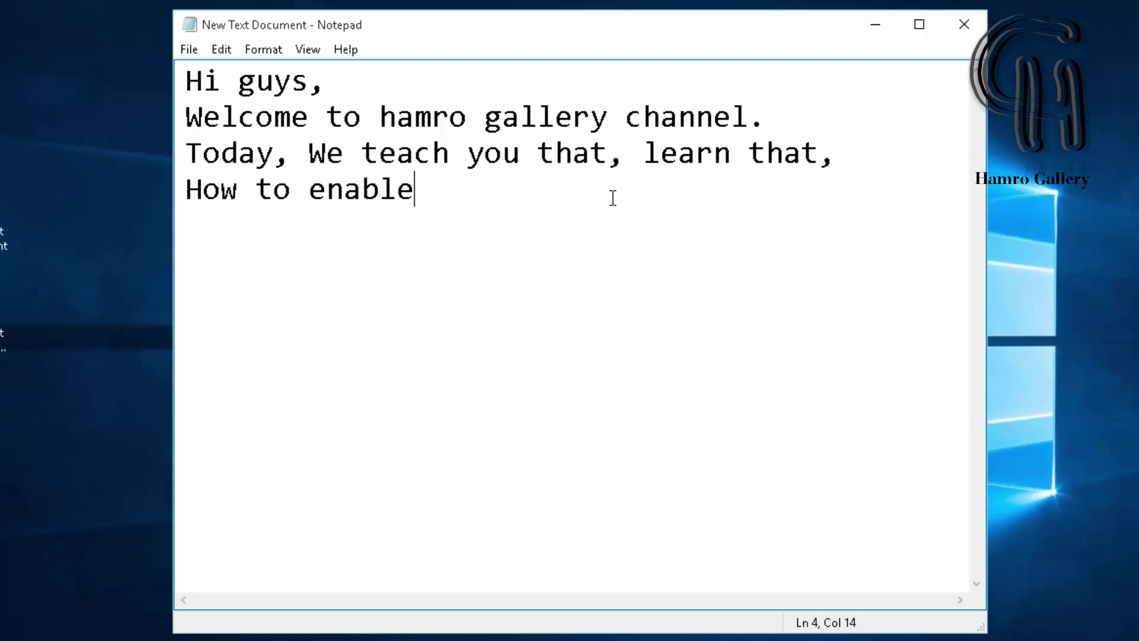
pyautogui.write(' K')
pyautogui.press('BackSpace')
pyautogui.write('u, ')
pyautogui.write('oo sign in')
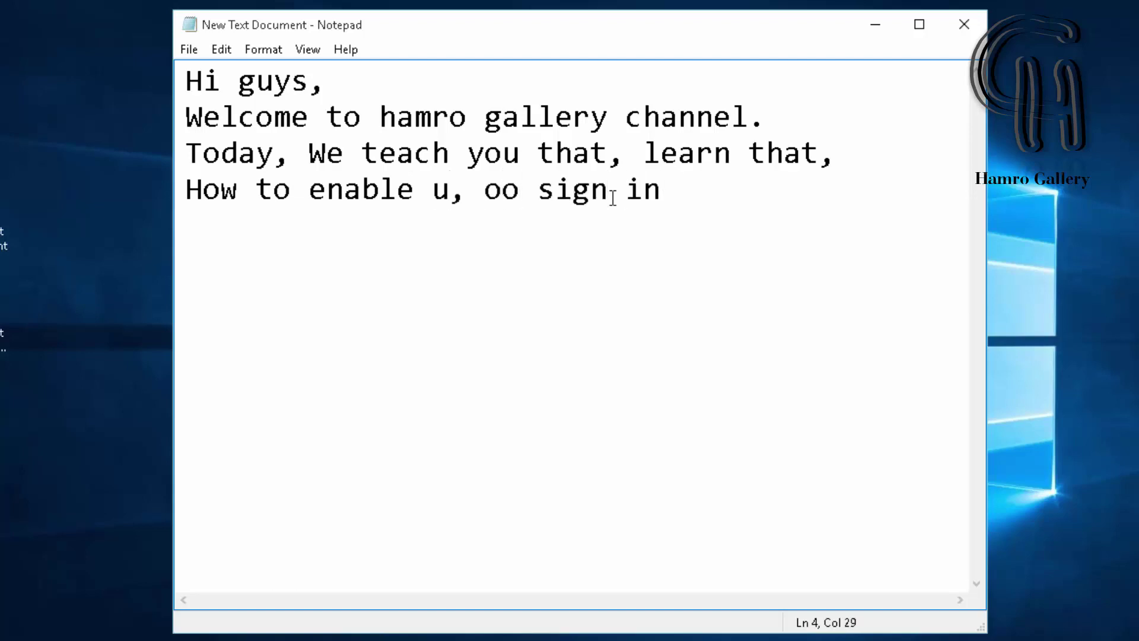
pyautogui.write('microsocft')
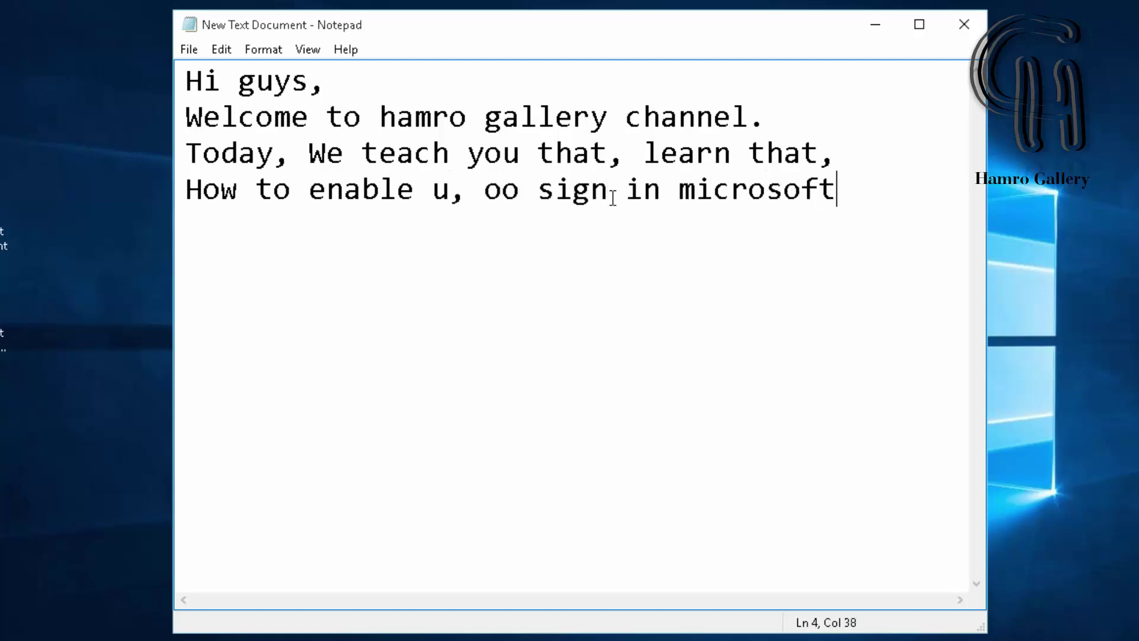
pyautogui.press('Return')
pyautogui.write('office docu')
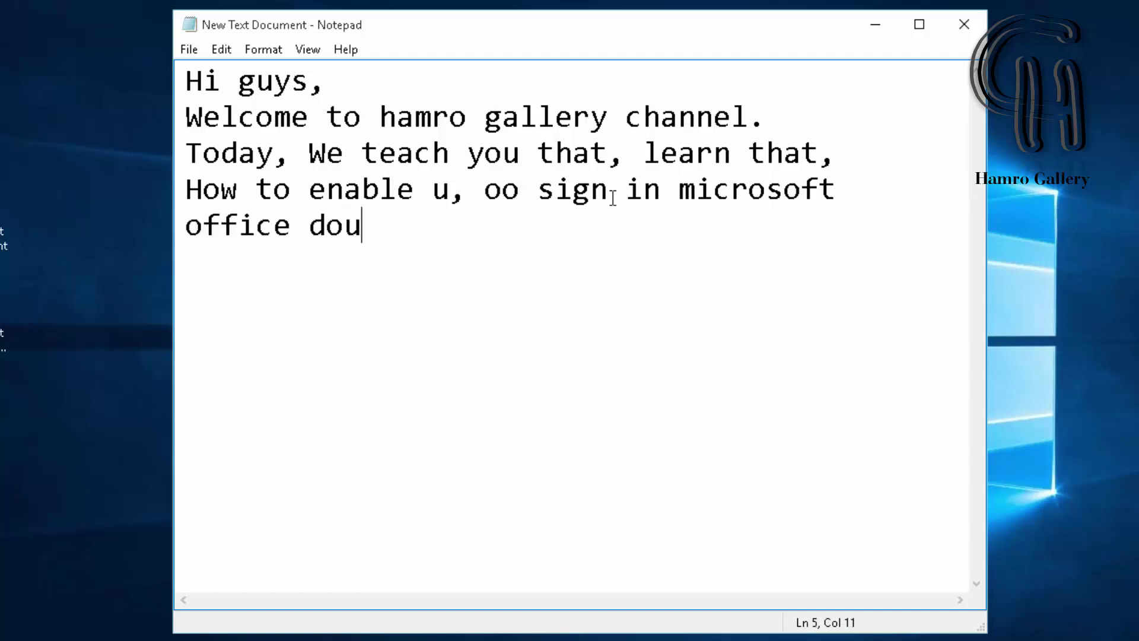
pyautogui.press('BackSpace')
pyautogui.write('cument.')
# Step: Add 'So, lets start with me.', 'Follow my steps.' and 'At first open microsoft word now.'
pyautogui.press('Return')
pyautogui.write('So')
pyautogui.write(', lets')
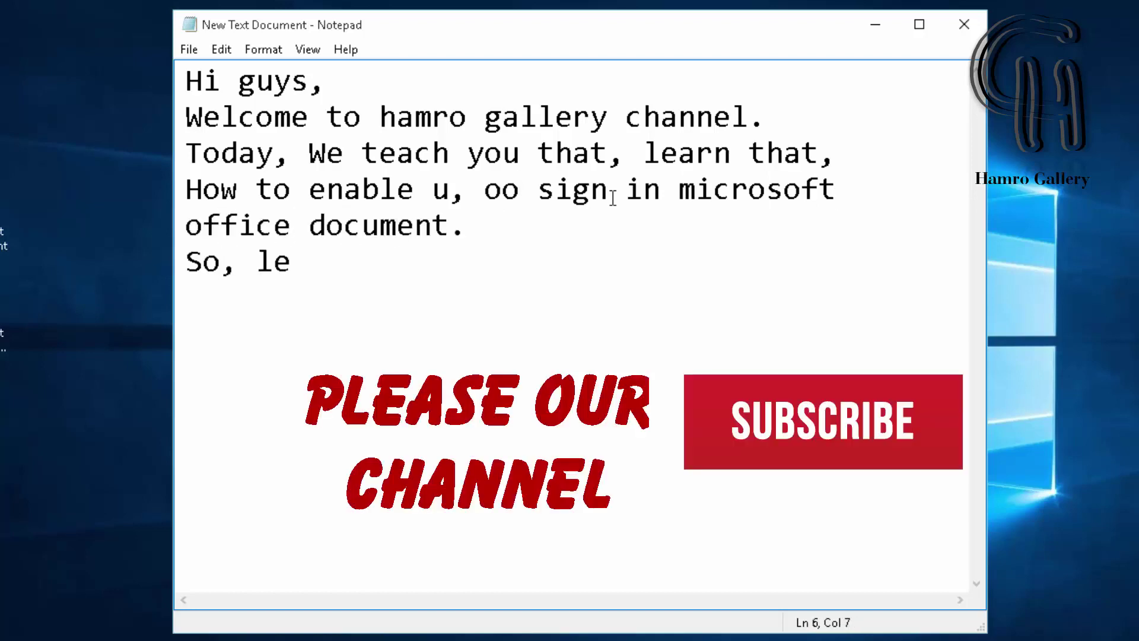
pyautogui.write(' start with me.')
pyautogui.press('Return')
pyautogui.write('F')
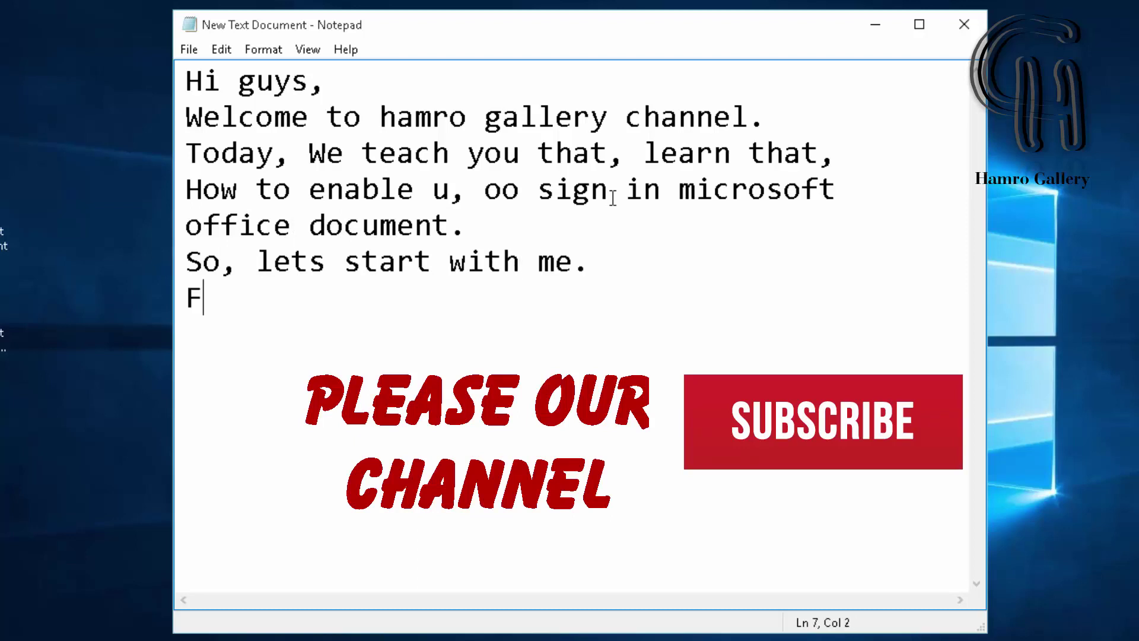
pyautogui.write('ollow')
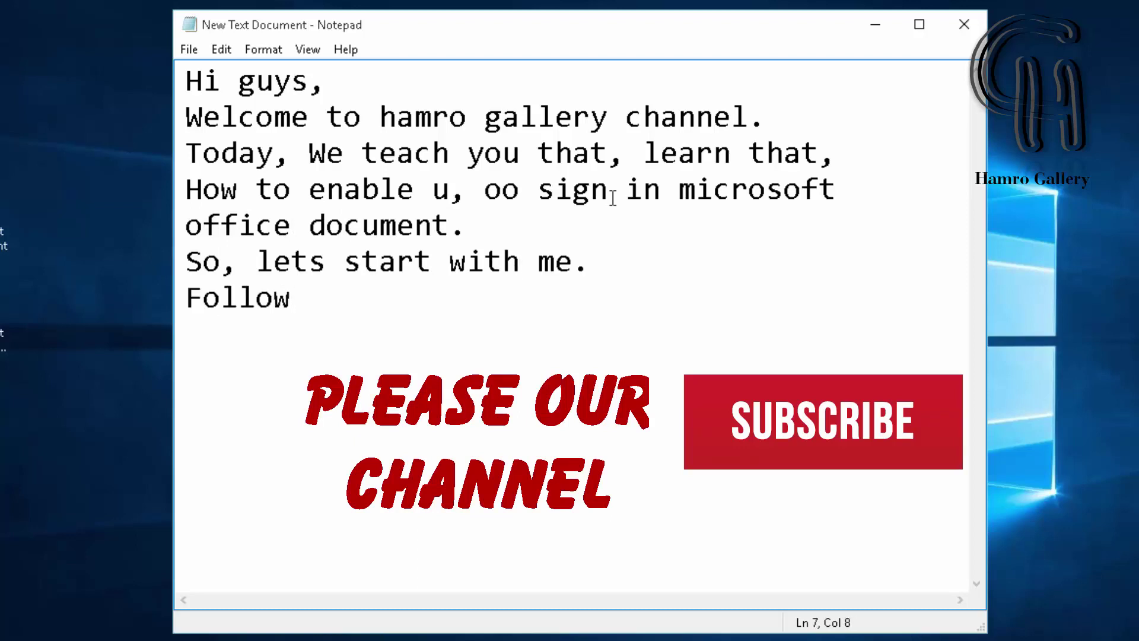
pyautogui.write(' my steps.')
pyautogui.press('Return')
pyautogui.write('At f')
pyautogui.write('irst')
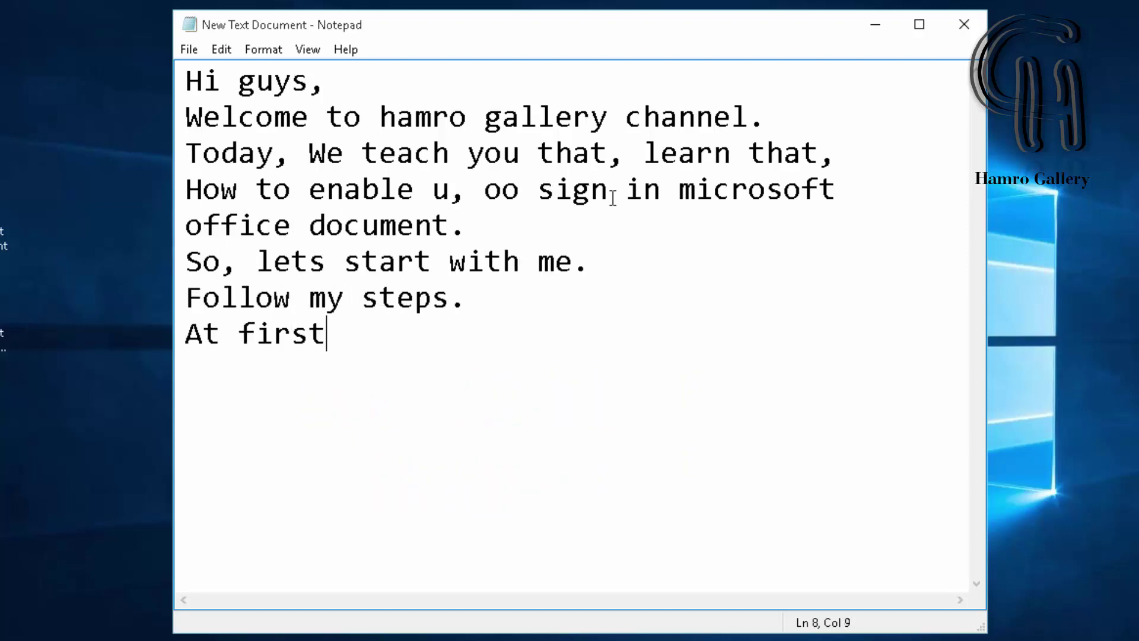
pyautogui.write('t open mic')
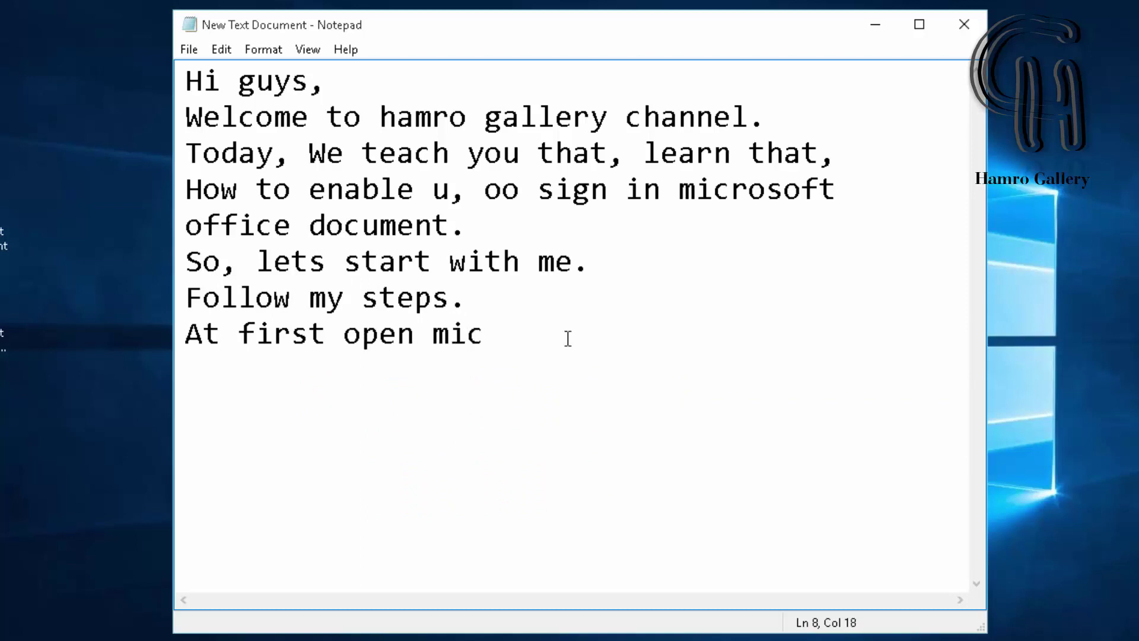
pyautogui.write('rosoft w')
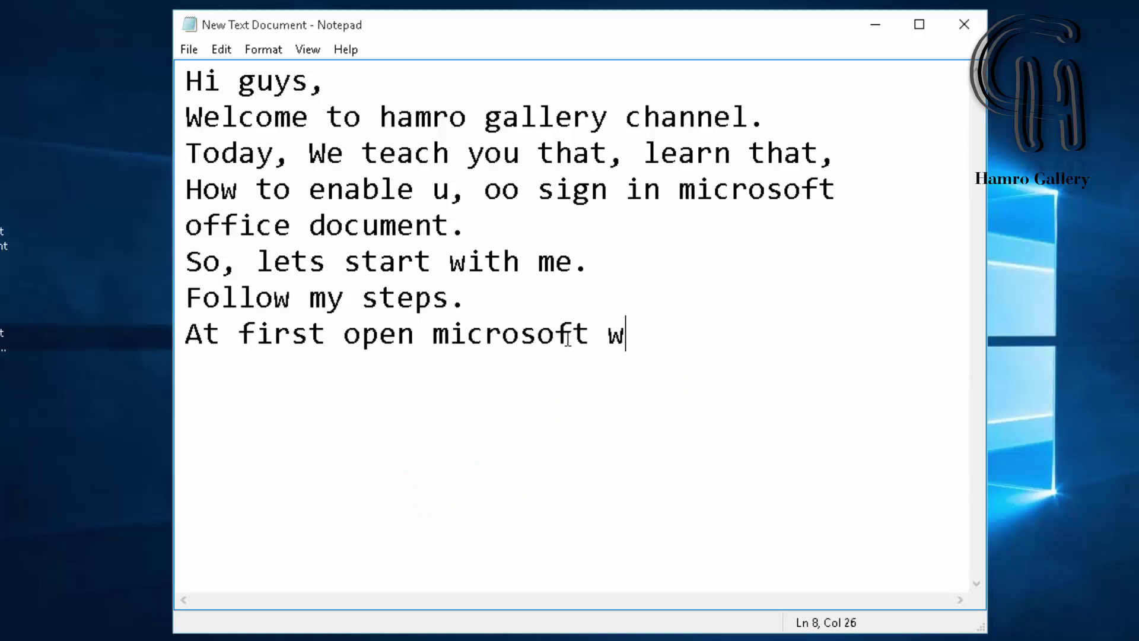
pyautogui.write('ord now')
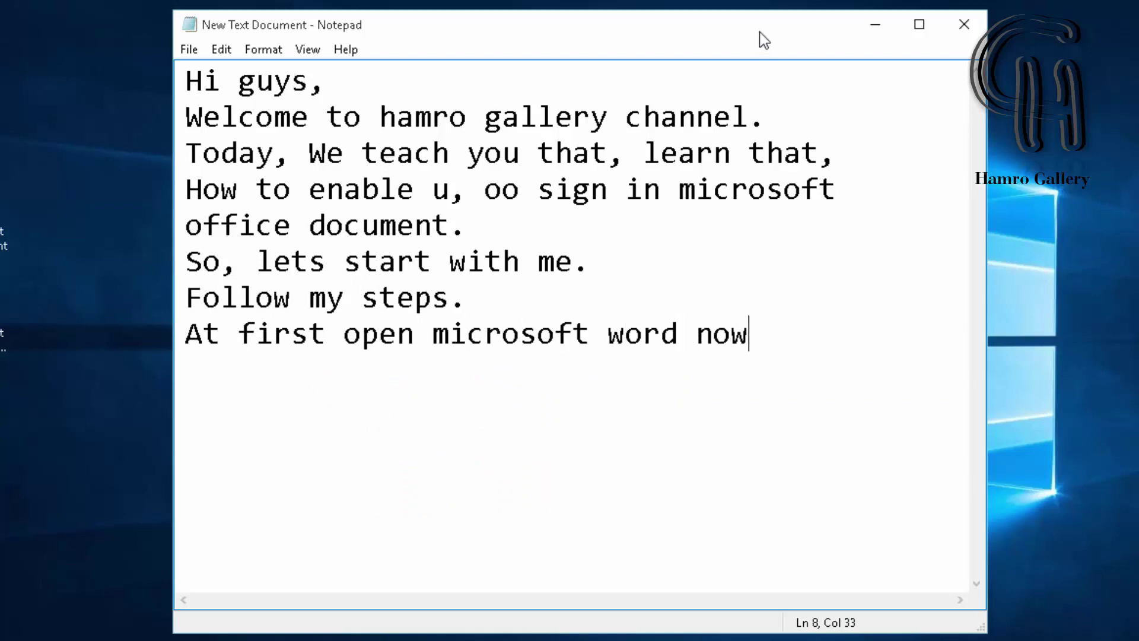
pyautogui.write('.')
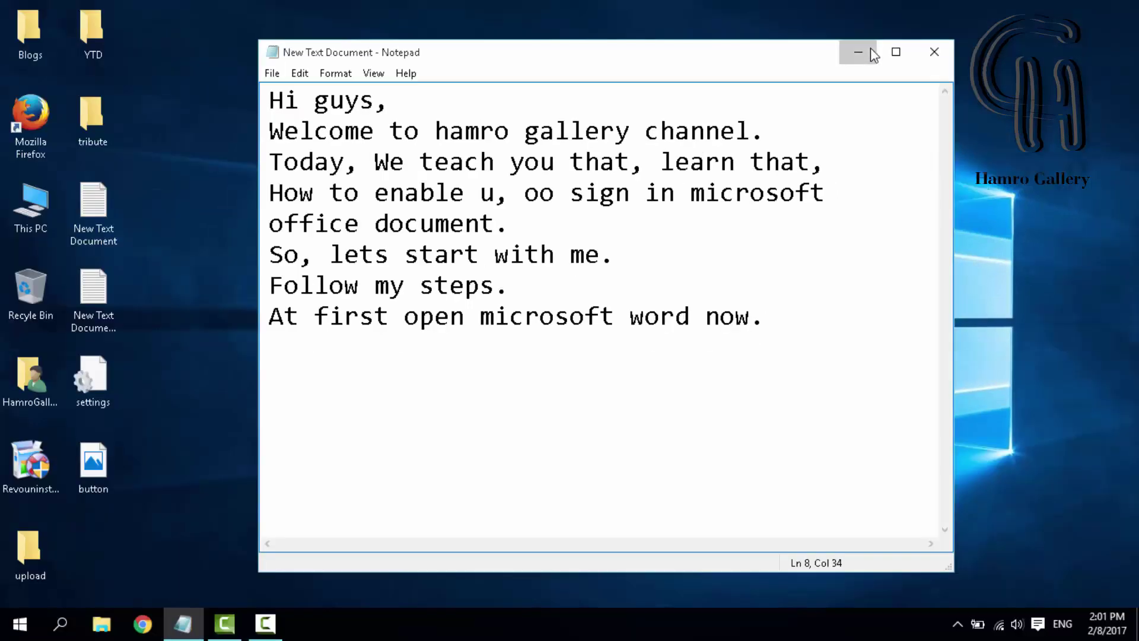
# Step: Minimize Notepad and create a blank Word 2016 document from the Start menu
pyautogui.click(870, 49)
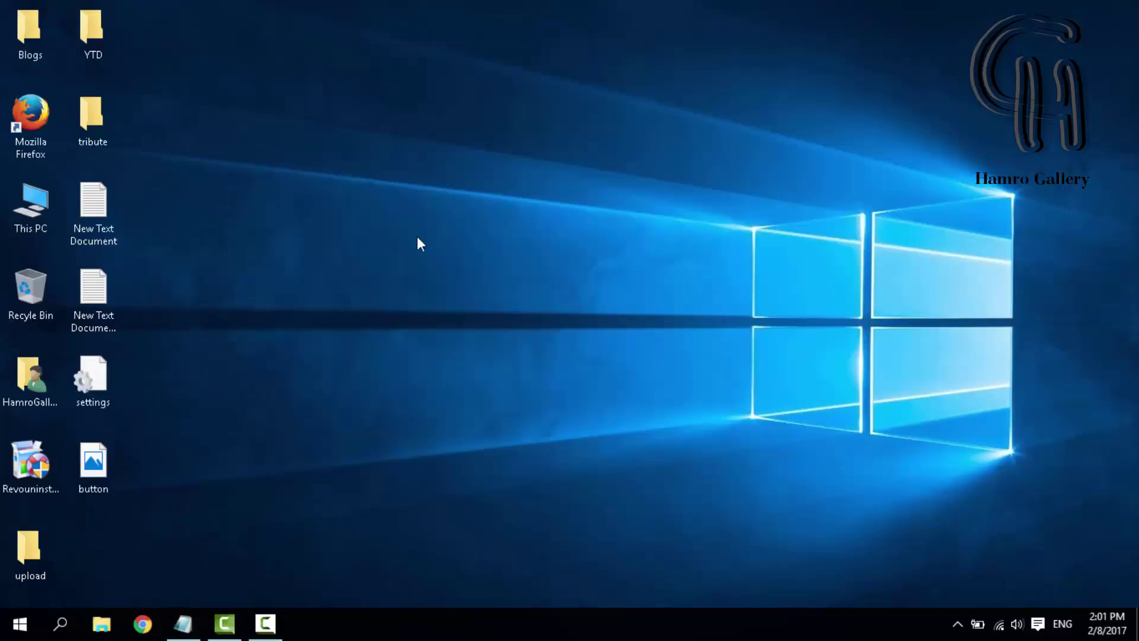
pyautogui.click(19, 623)
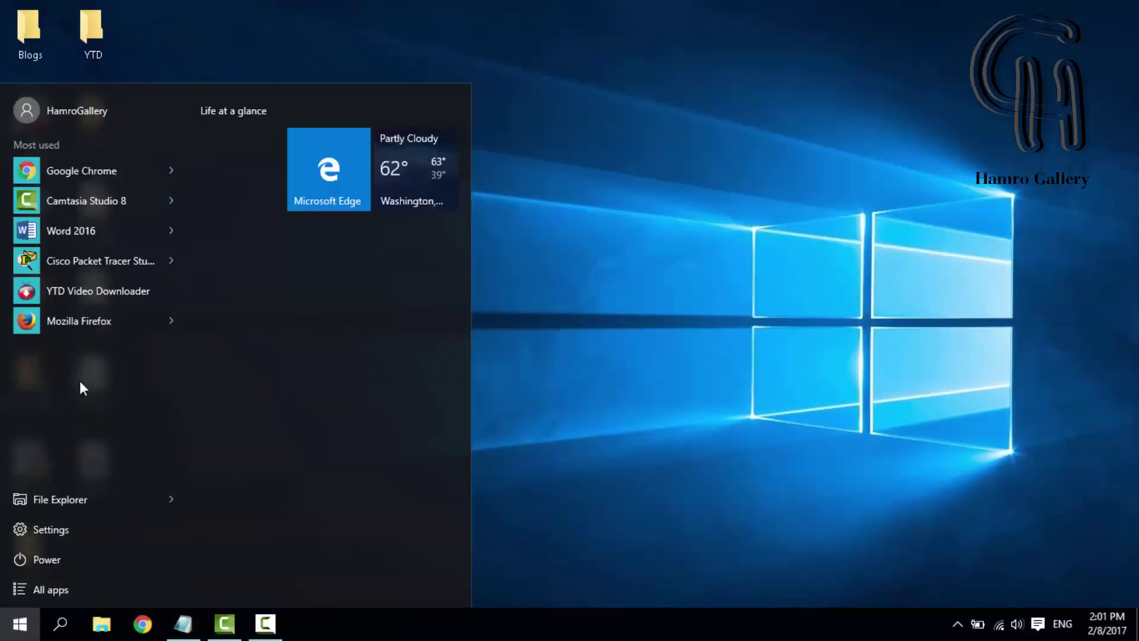
pyautogui.click(85, 232)
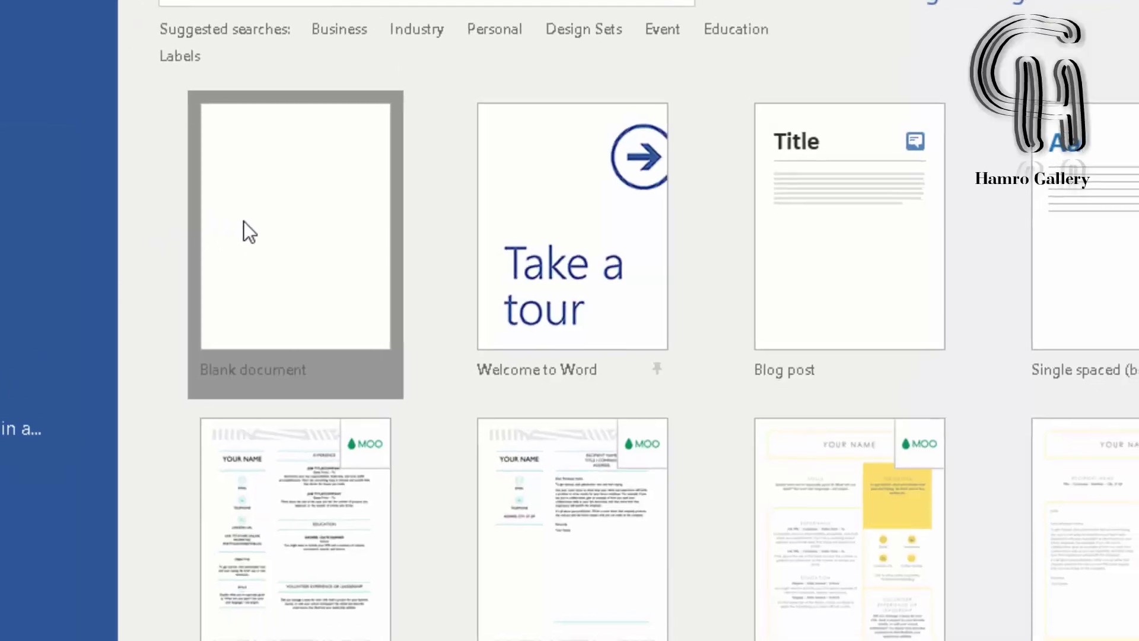
pyautogui.click(243, 221)
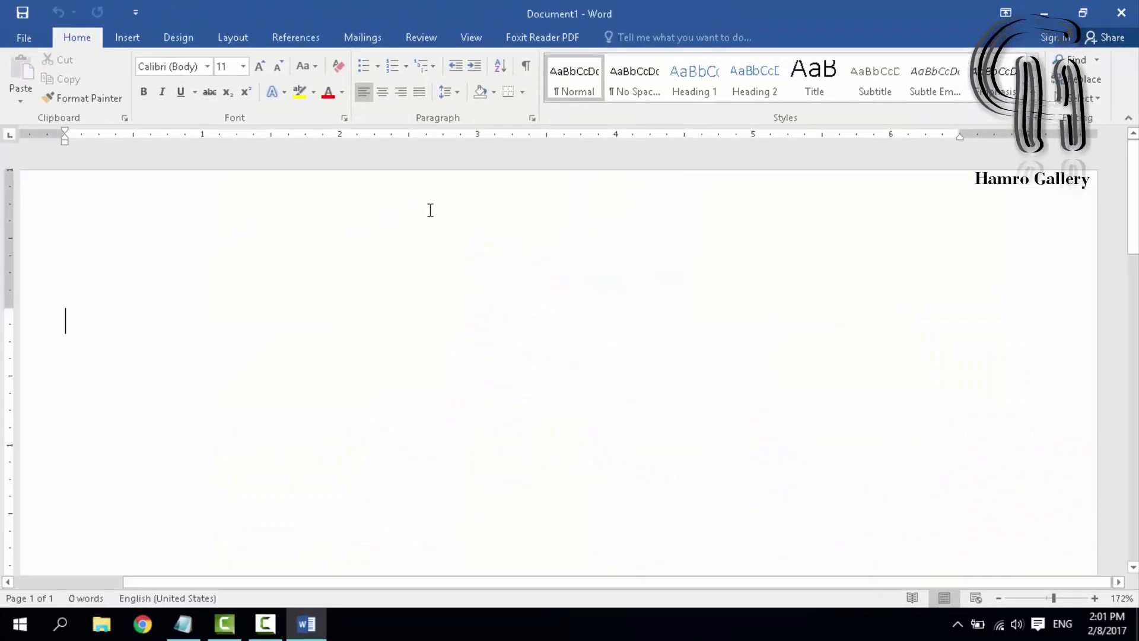
# Step: Back in Notepad, add 'You should type in hindi / nepali font which has included o, u sign.'
pyautogui.hotkey('alt', 'Tab')
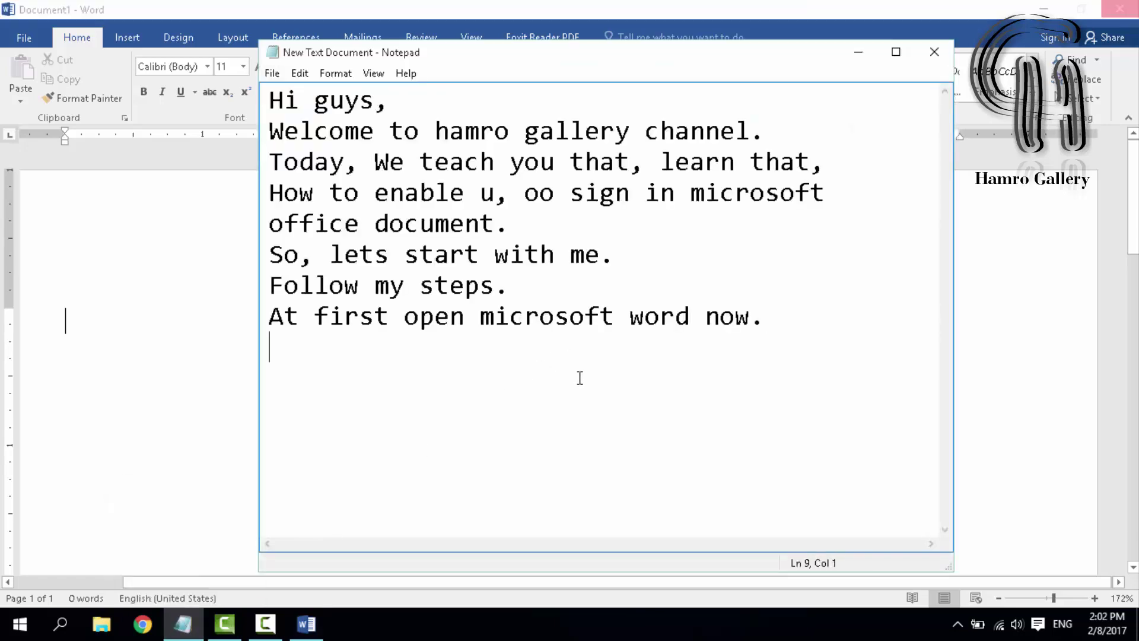
pyautogui.write('i')
pyautogui.write('oci')
pyautogui.write('ument,')
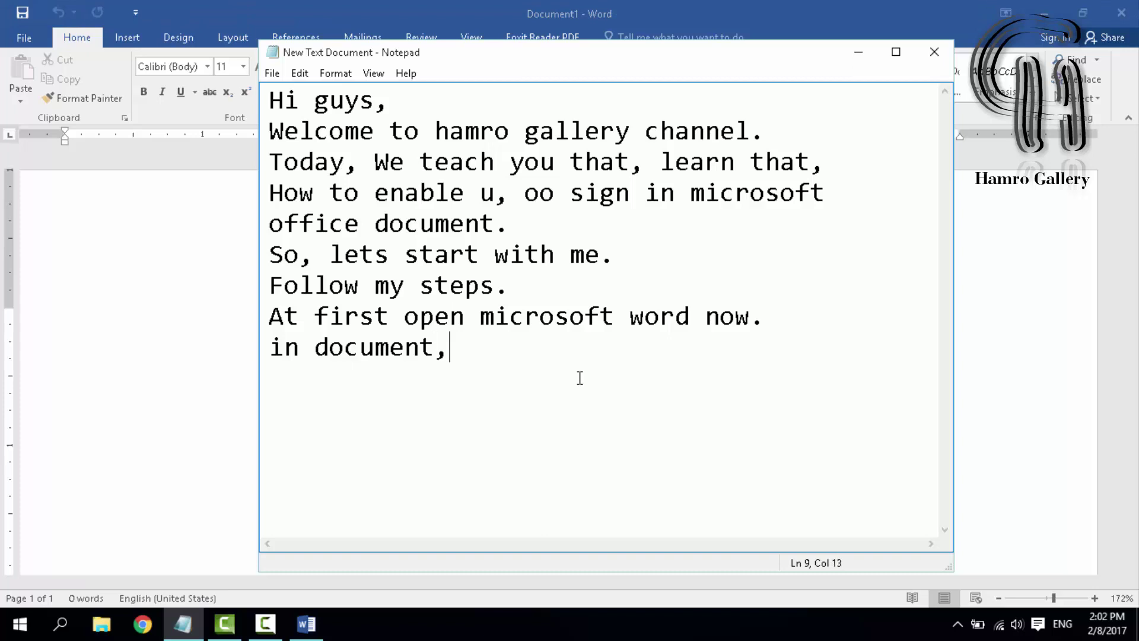
pyautogui.press('Return')
pyautogui.write('ou sho')
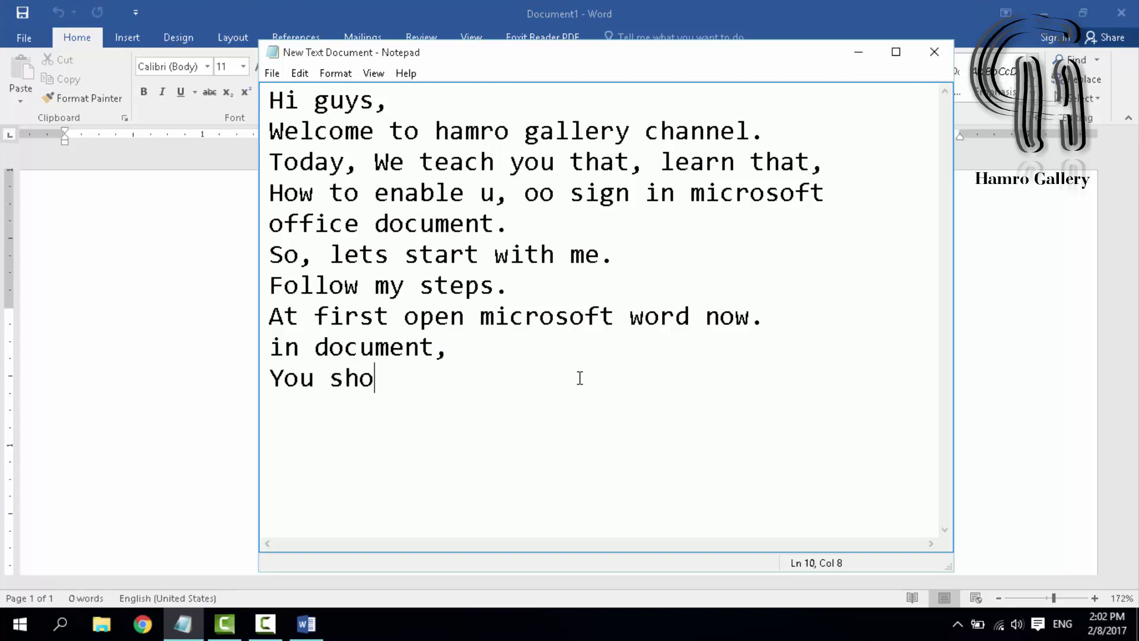
pyautogui.write('uld type i')
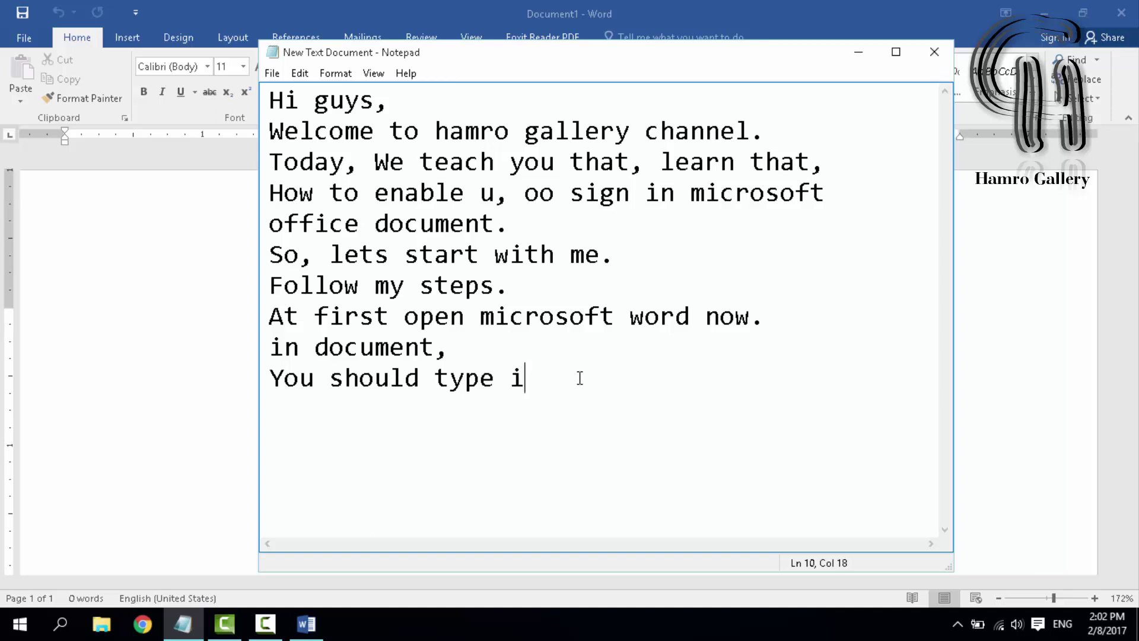
pyautogui.write('n hindi ')
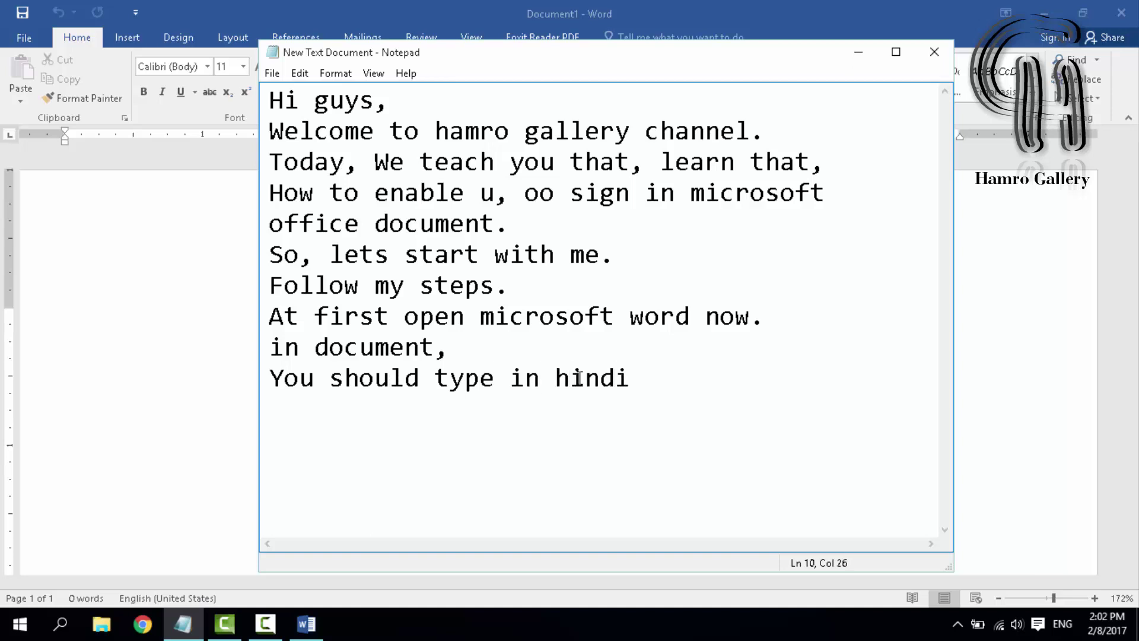
pyautogui.write('/ ')
pyautogui.write('nepali font ')
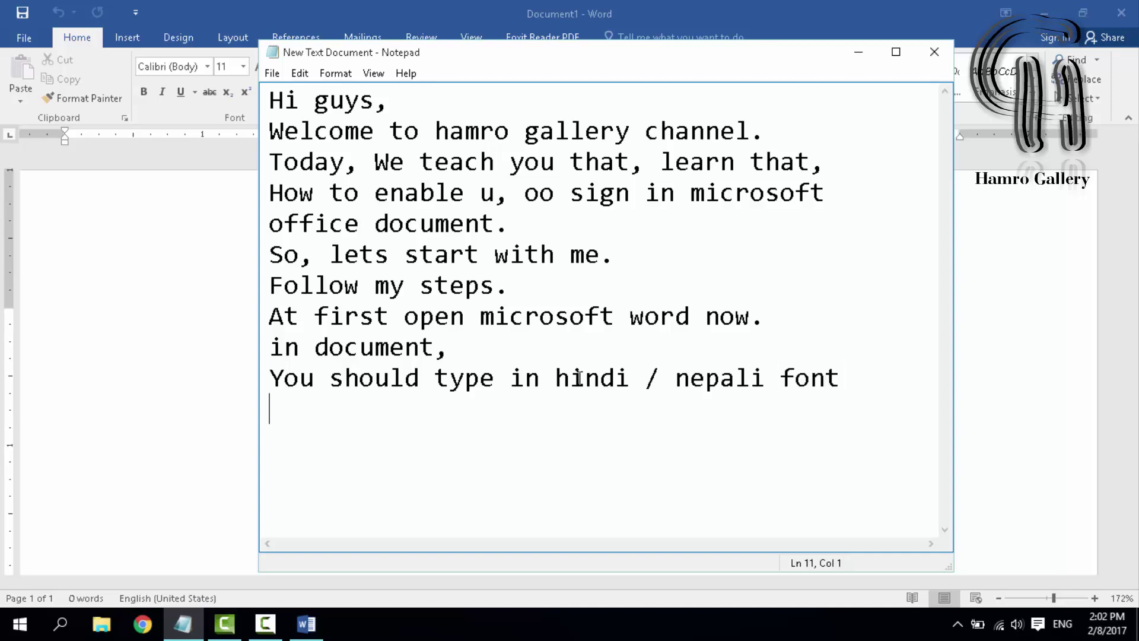
pyautogui.write('whi')
pyautogui.press('BackSpace')
pyautogui.write('hich has inc')
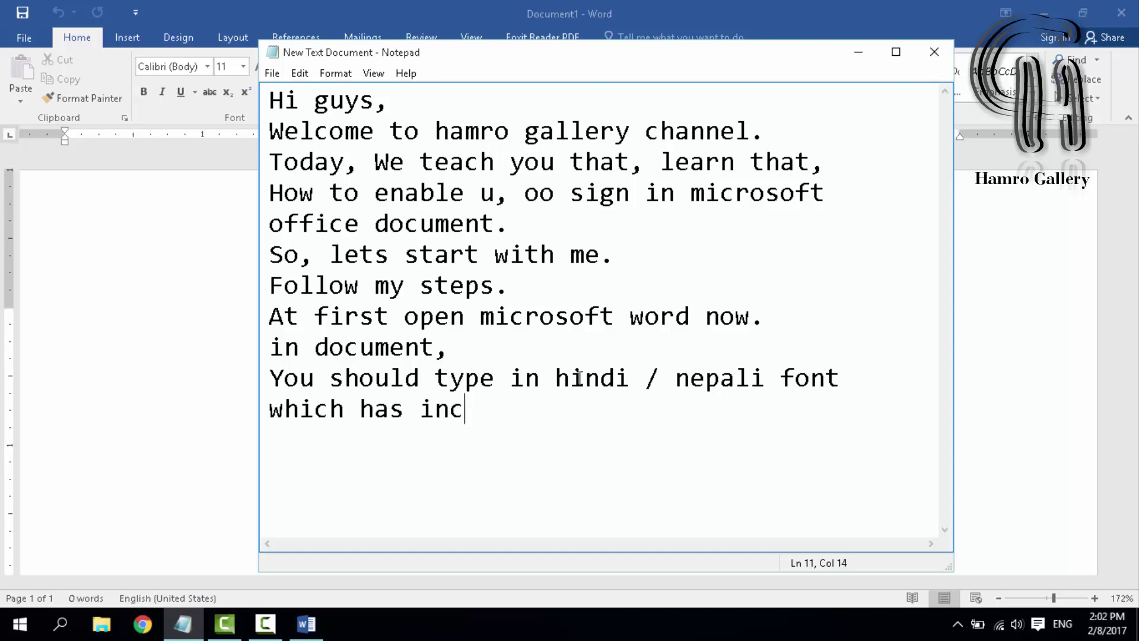
pyautogui.write('luded o')
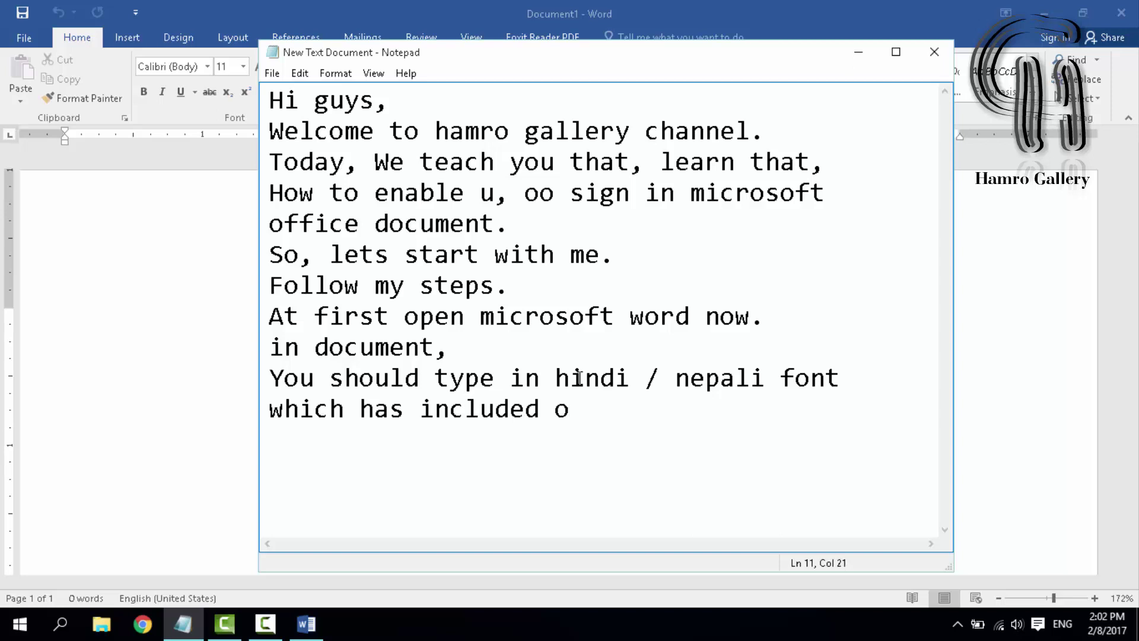
pyautogui.write(', u sign.')
# Step: Set the Word document's font size to 24, checking it with a test letter
pyautogui.click(697, 7)
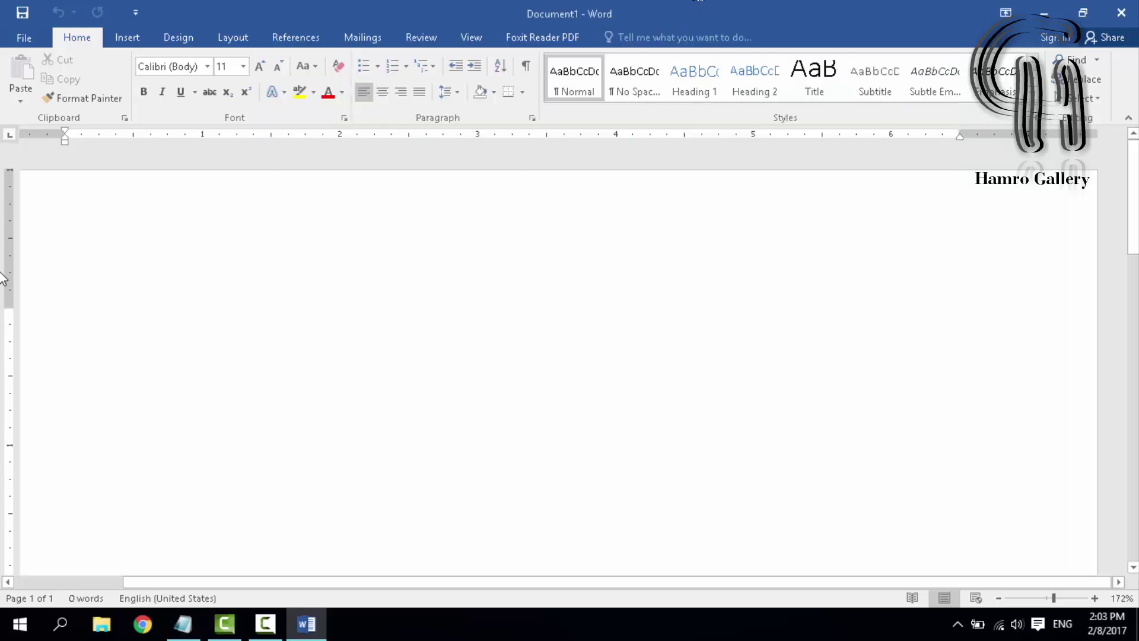
pyautogui.click(243, 66)
pyautogui.press('Escape')
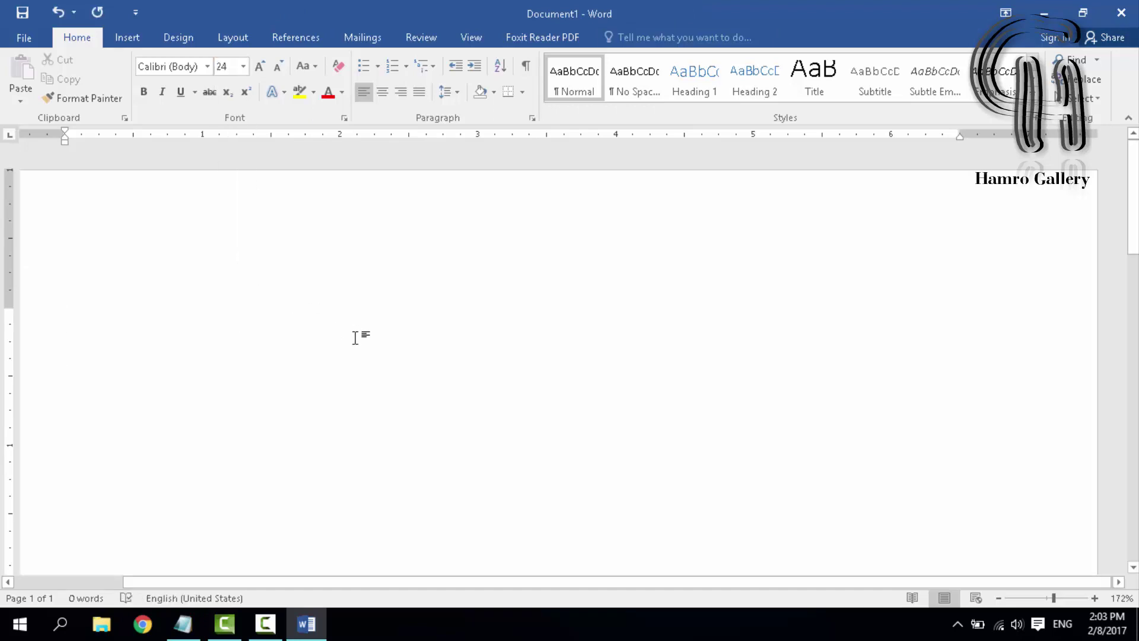
pyautogui.write('S')
pyautogui.press('BackSpace')
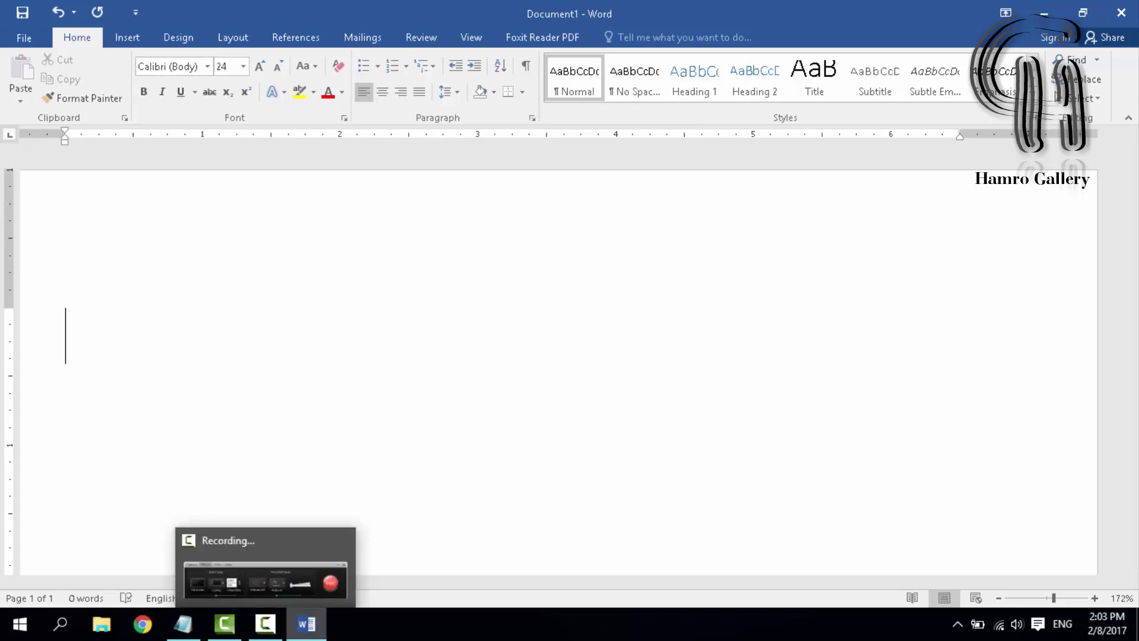
# Step: Change the document font from Calibri (Body) to Preeti
pyautogui.click(200, 67)
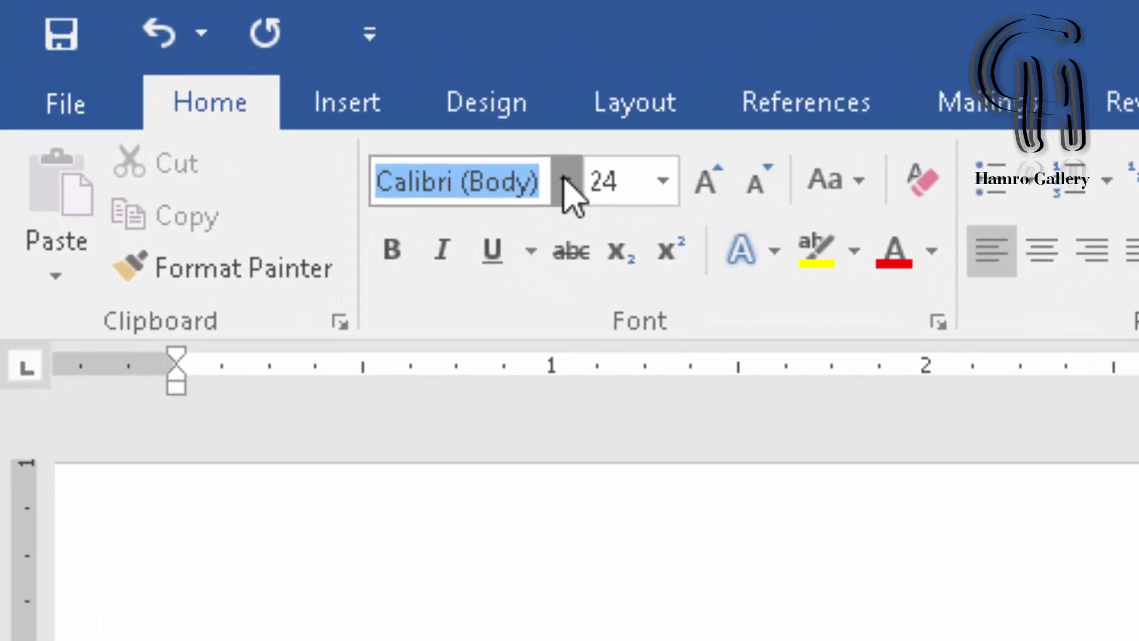
pyautogui.click(516, 166)
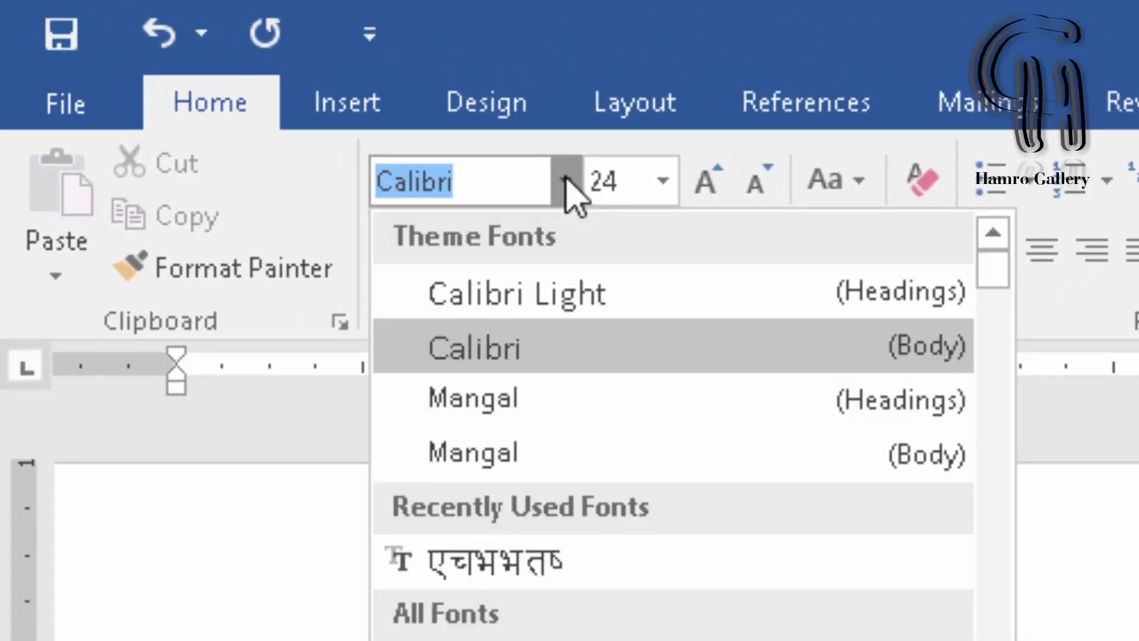
pyautogui.write('Pe')
pyautogui.press('BackSpace')
pyautogui.press('BackSpace')
pyautogui.write('reeti')
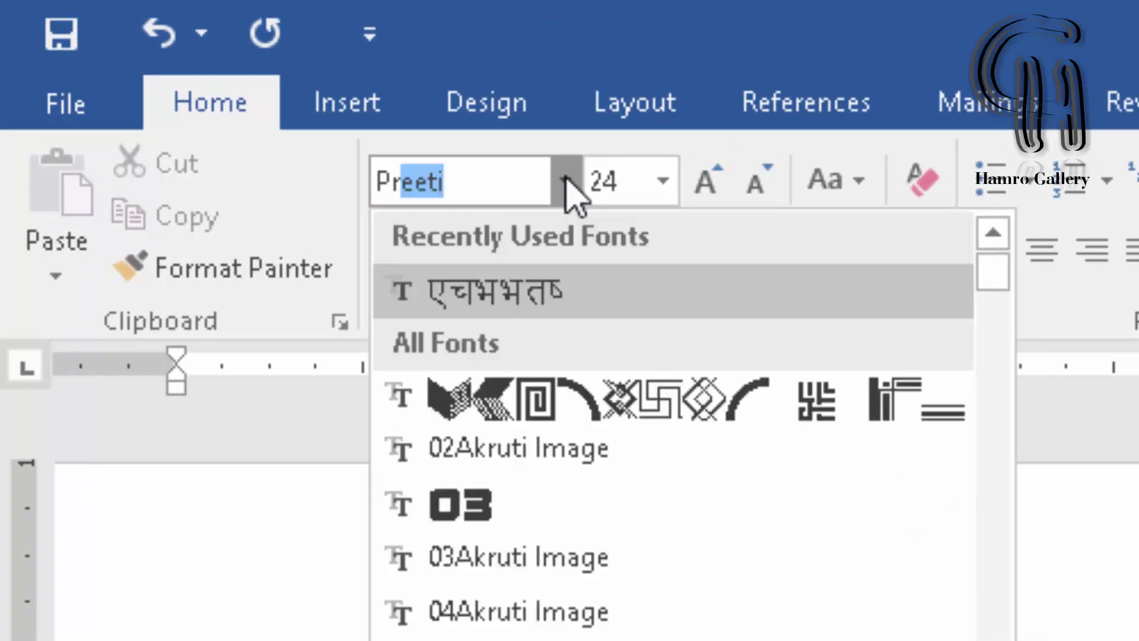
pyautogui.press('Return')
# Step: Type a Nepali test word in Preeti using the u sign key
pyautogui.write('d')
pyautogui.press('BackSpace')
pyautogui.write('C')
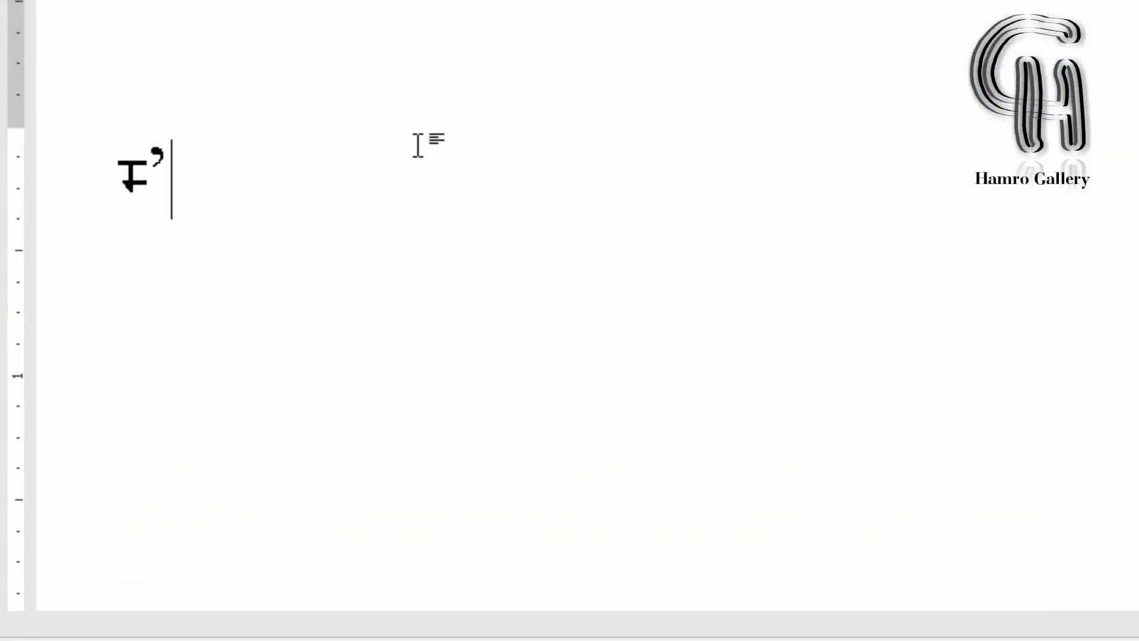
pyautogui.write('[')
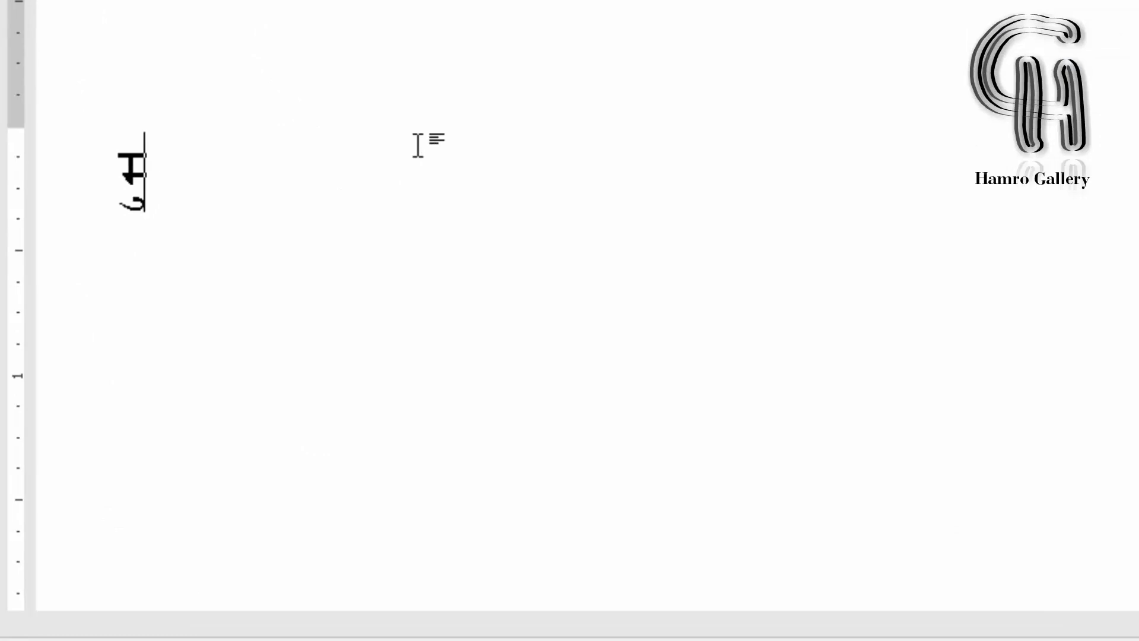
pyautogui.press('BackSpace')
pyautogui.press('BackSpace')
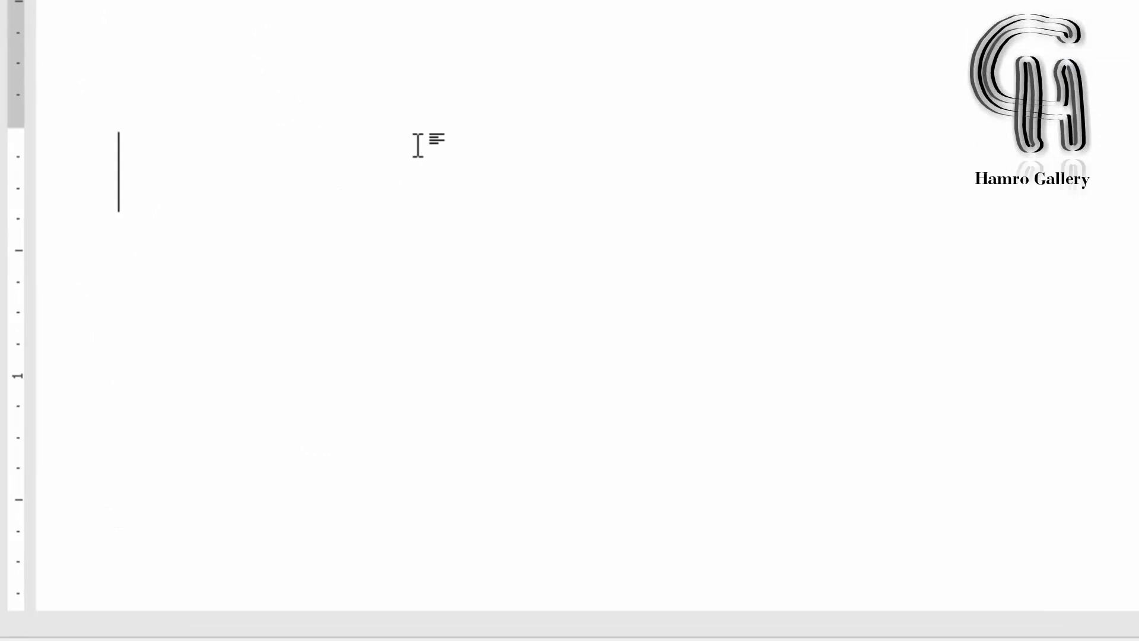
pyautogui.write("s'")
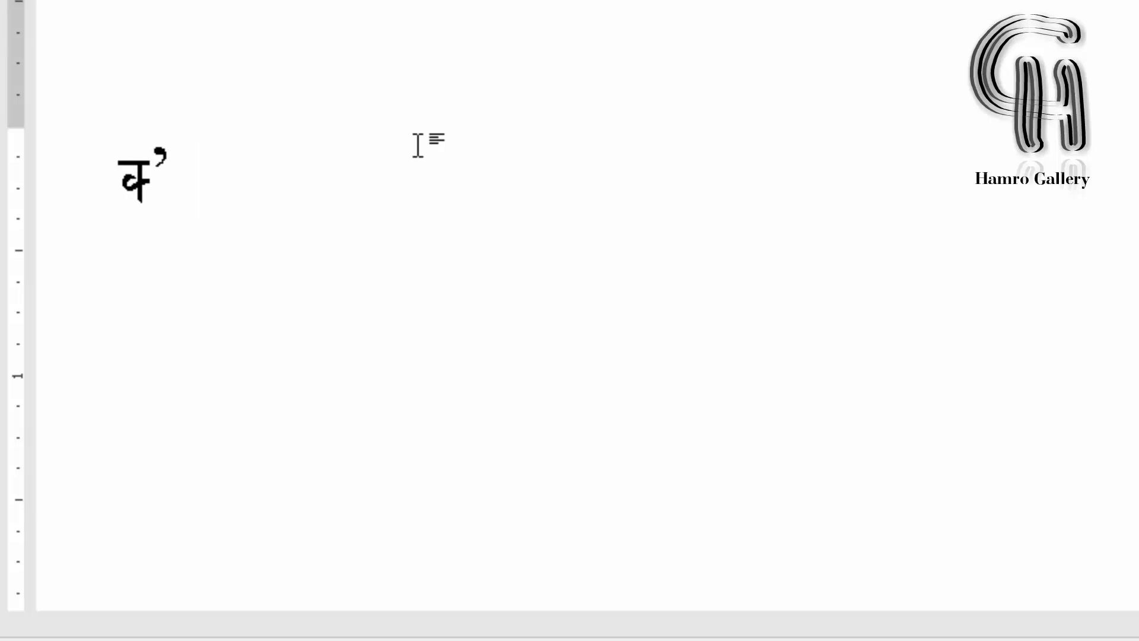
pyautogui.press('BackSpace')
pyautogui.press('BackSpace')
pyautogui.press('BackSpace')
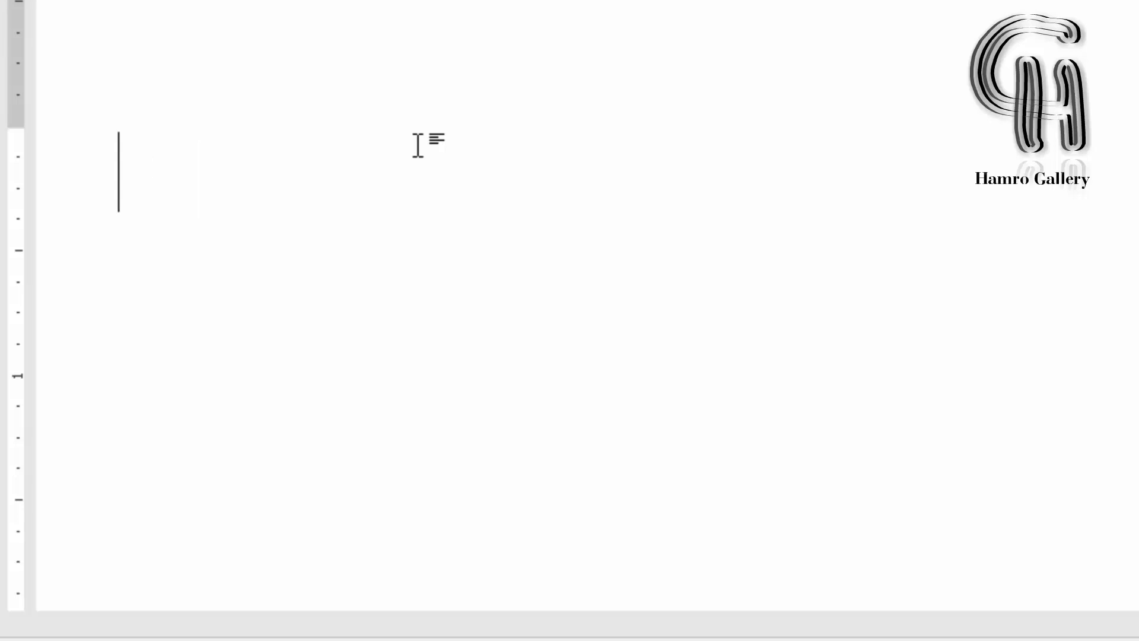
pyautogui.write("फ'")
pyautogui.write('ट')
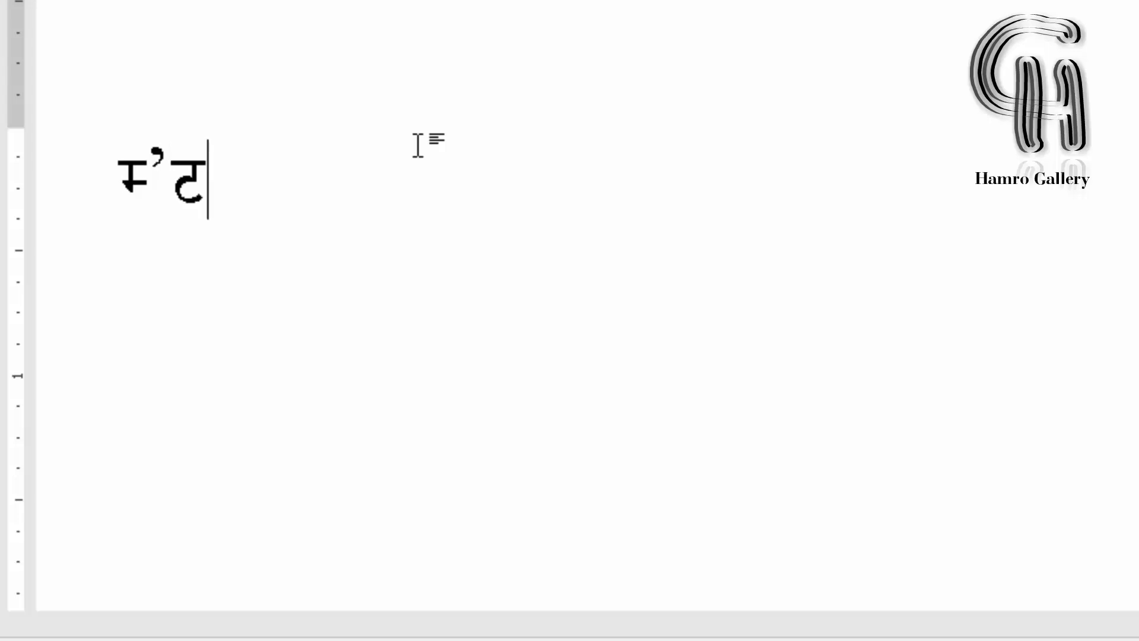
pyautogui.write("'")
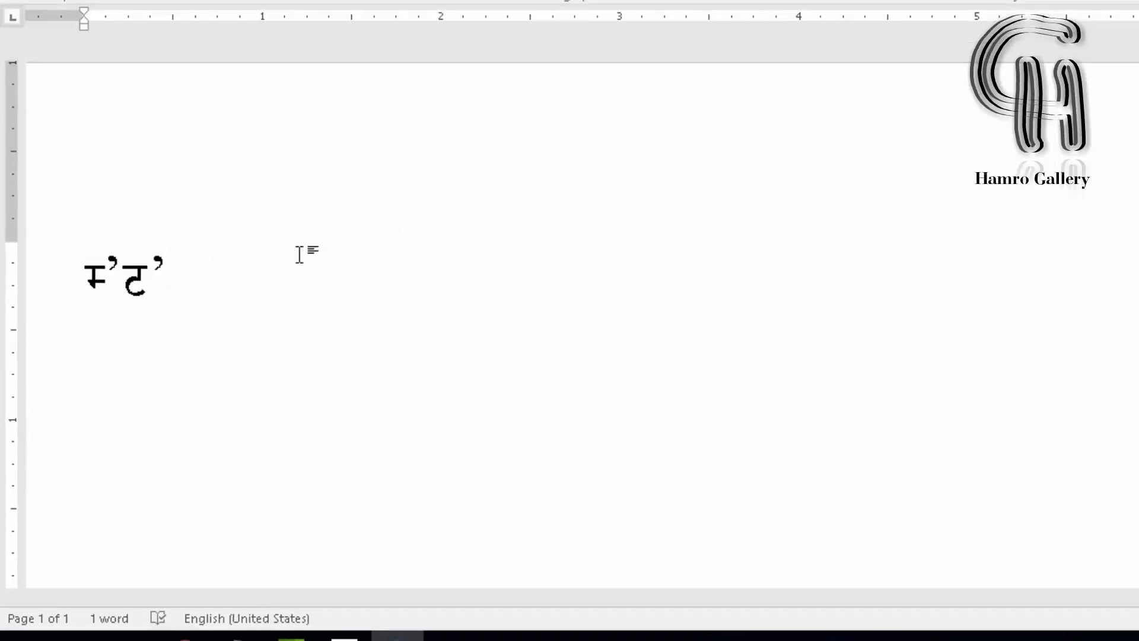
# Step: Add 'Here you saw, u/oo sign doesn't work. So now we setting for it' in Notepad, then return to Word
pyautogui.click(184, 623)
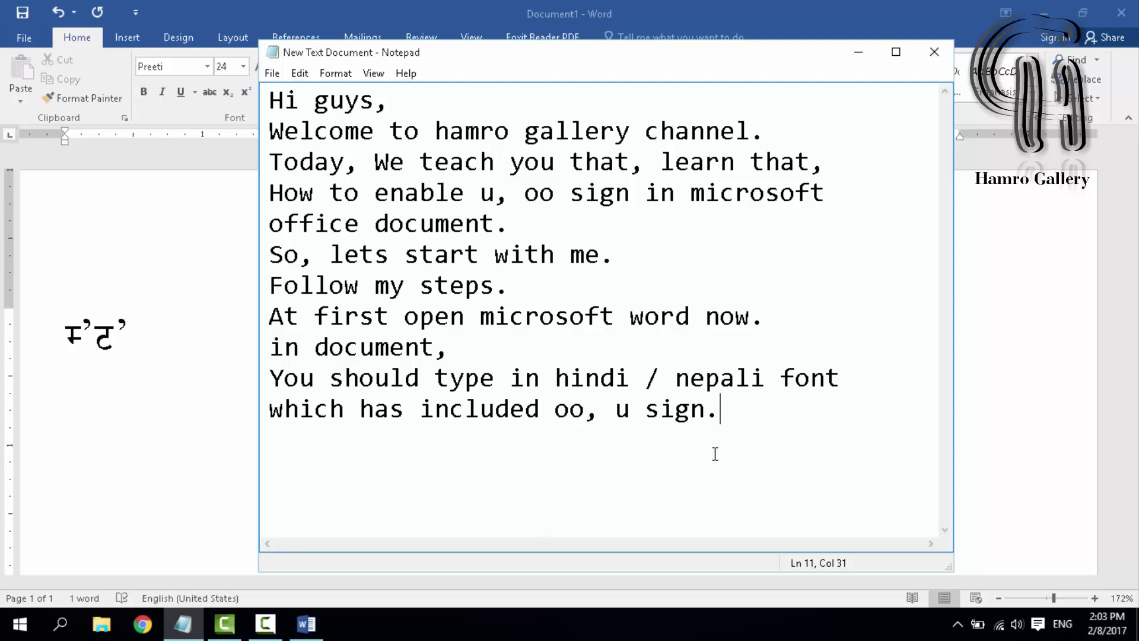
pyautogui.write('Here y')
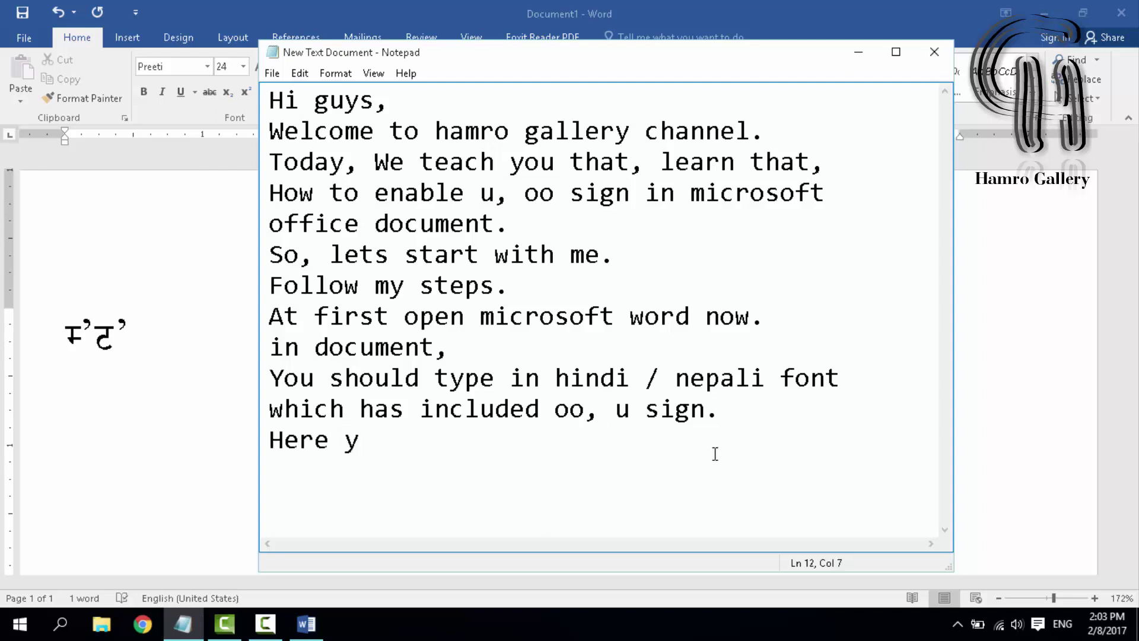
pyautogui.write('ou sa')
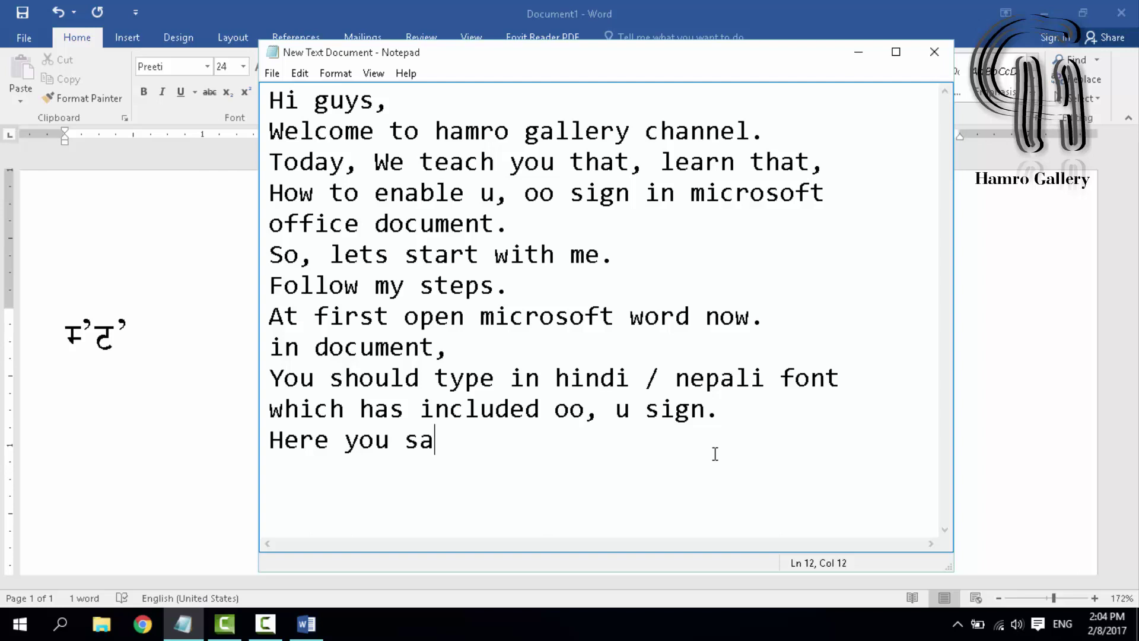
pyautogui.write('w, ')
pyautogui.write('u')
pyautogui.write('/o')
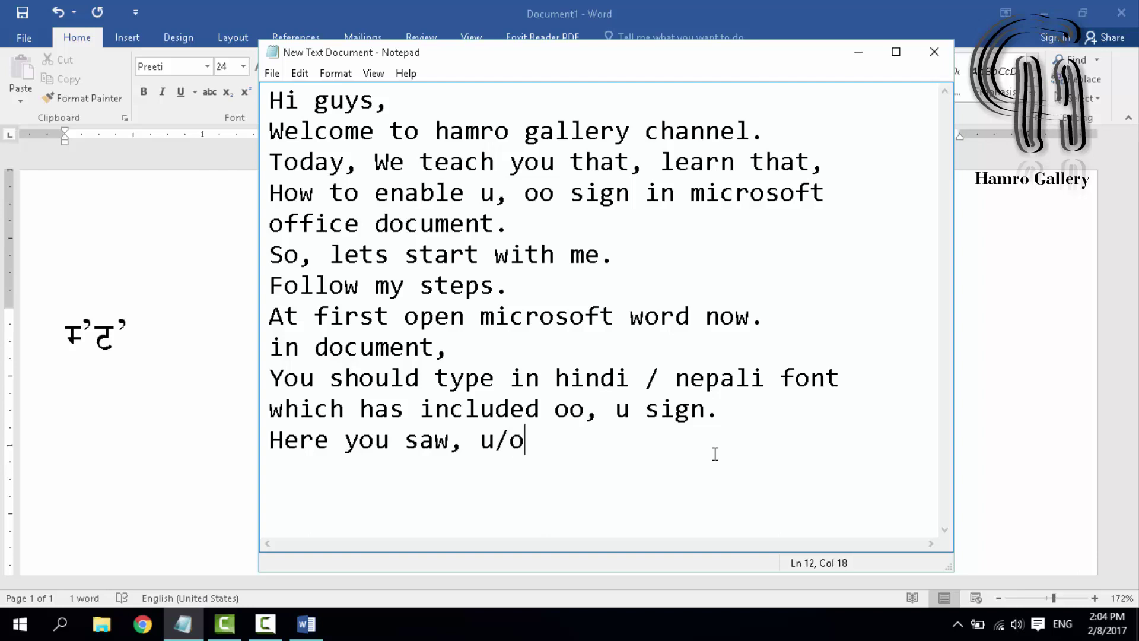
pyautogui.write('o sing')
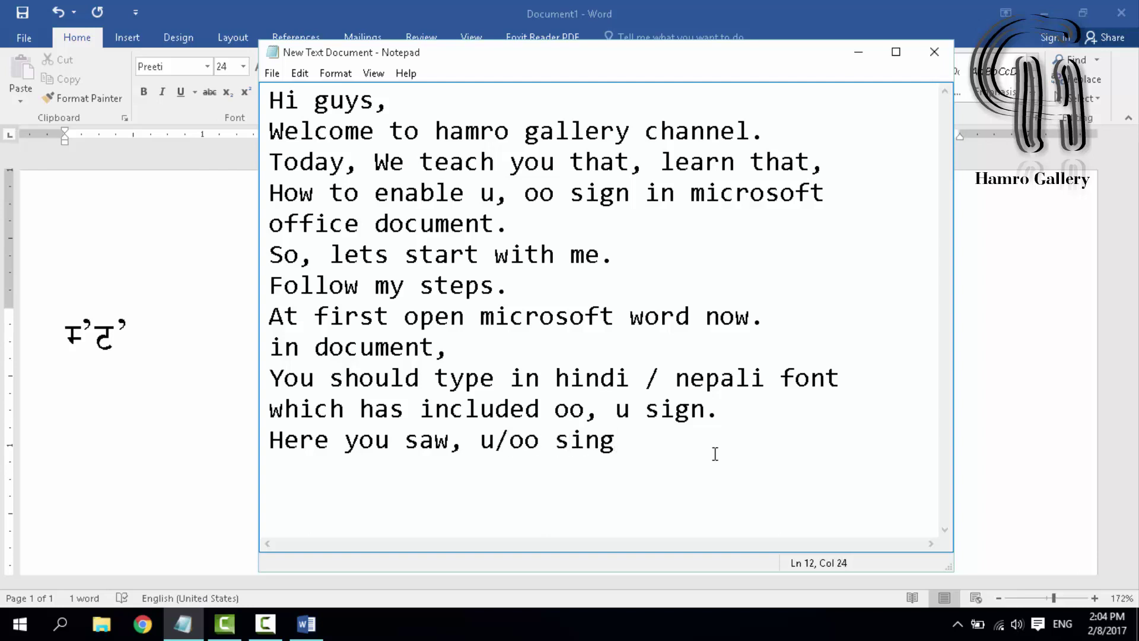
pyautogui.press('BackSpace')
pyautogui.press('BackSpace')
pyautogui.write('gn do')
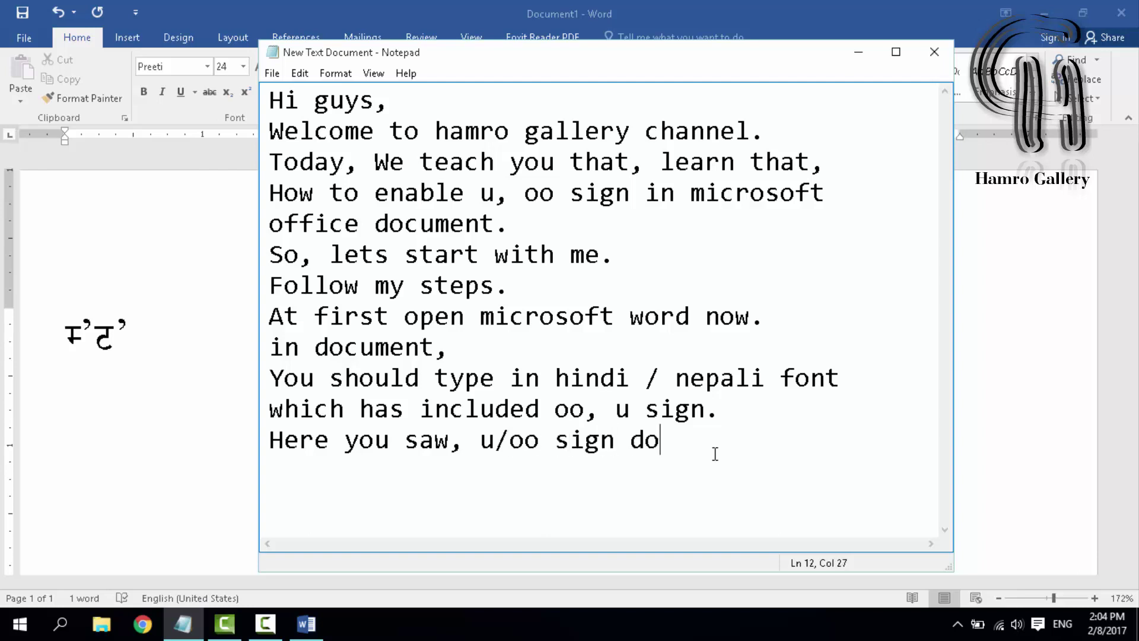
pyautogui.write("esn't ")
pyautogui.write('work. ')
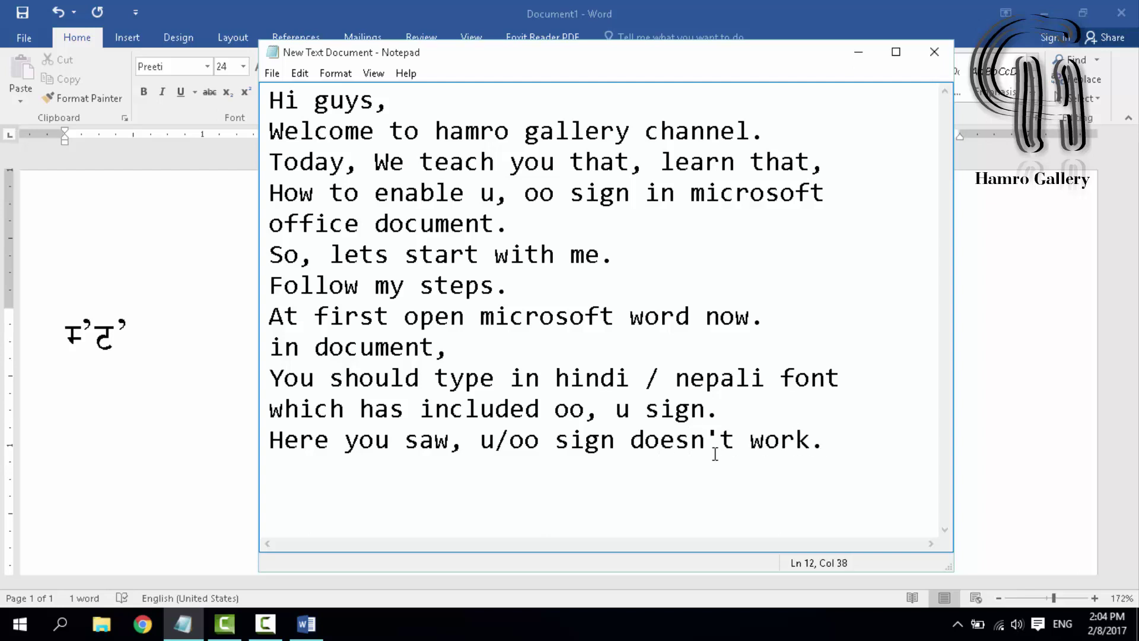
pyautogui.write('So')
pyautogui.write(' now we set')
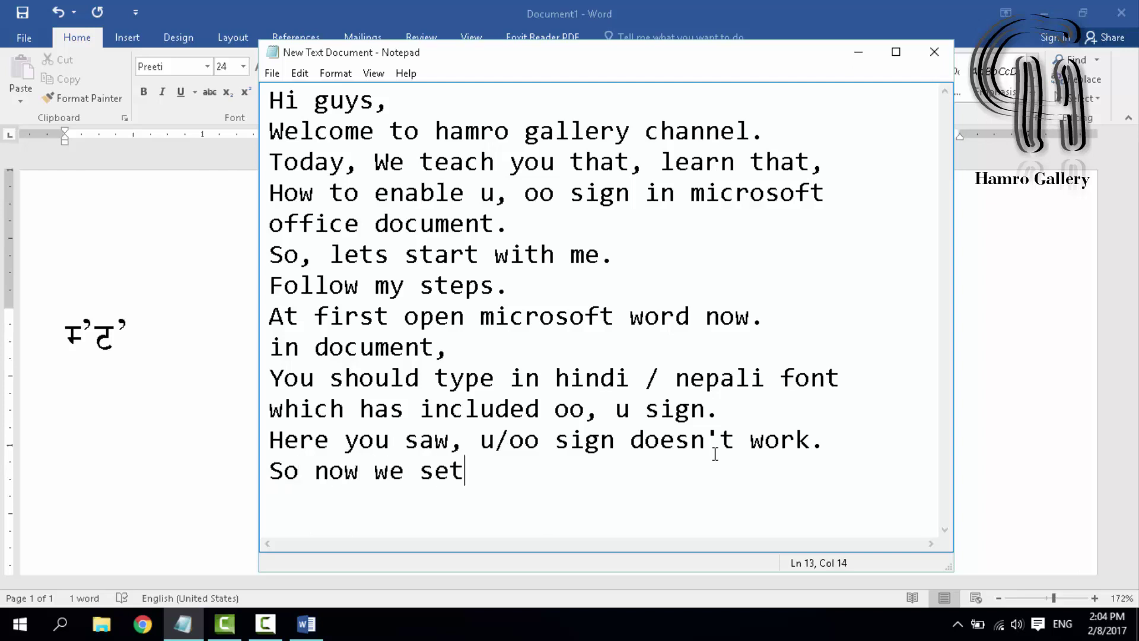
pyautogui.write('ting for it.')
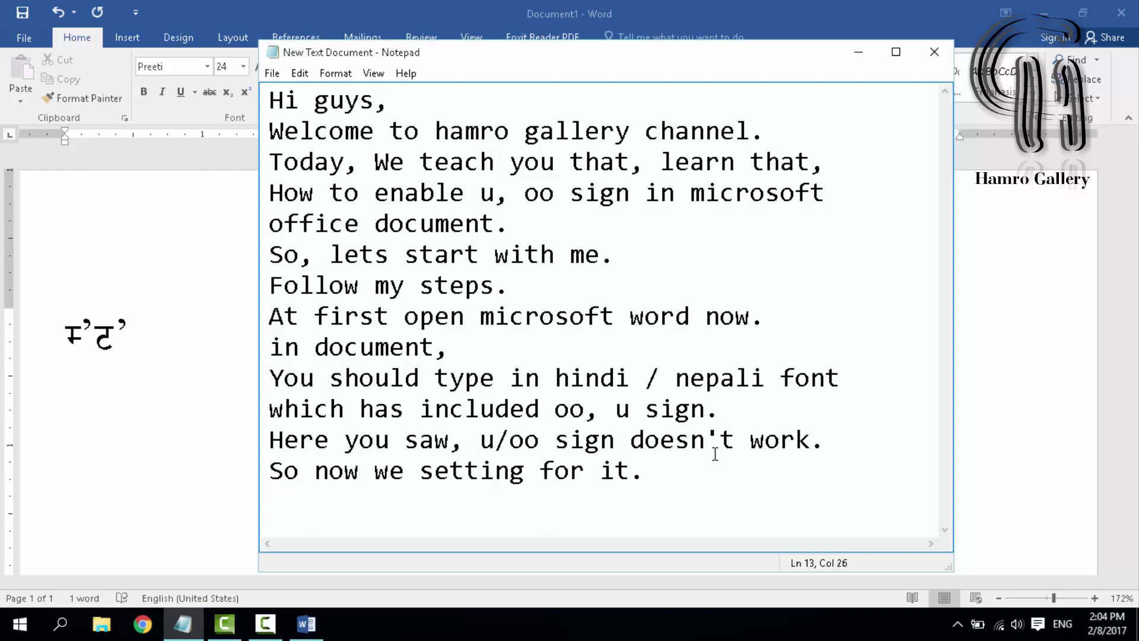
pyautogui.click(858, 52)
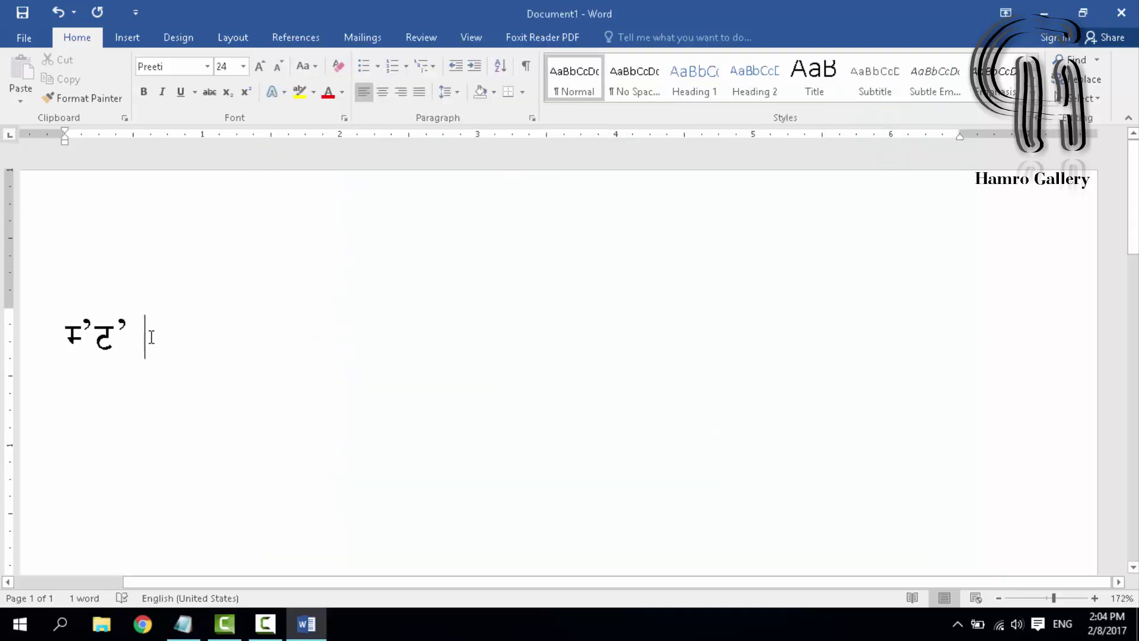
pyautogui.moveTo(151, 337); pyautogui.dragTo(4, 337)
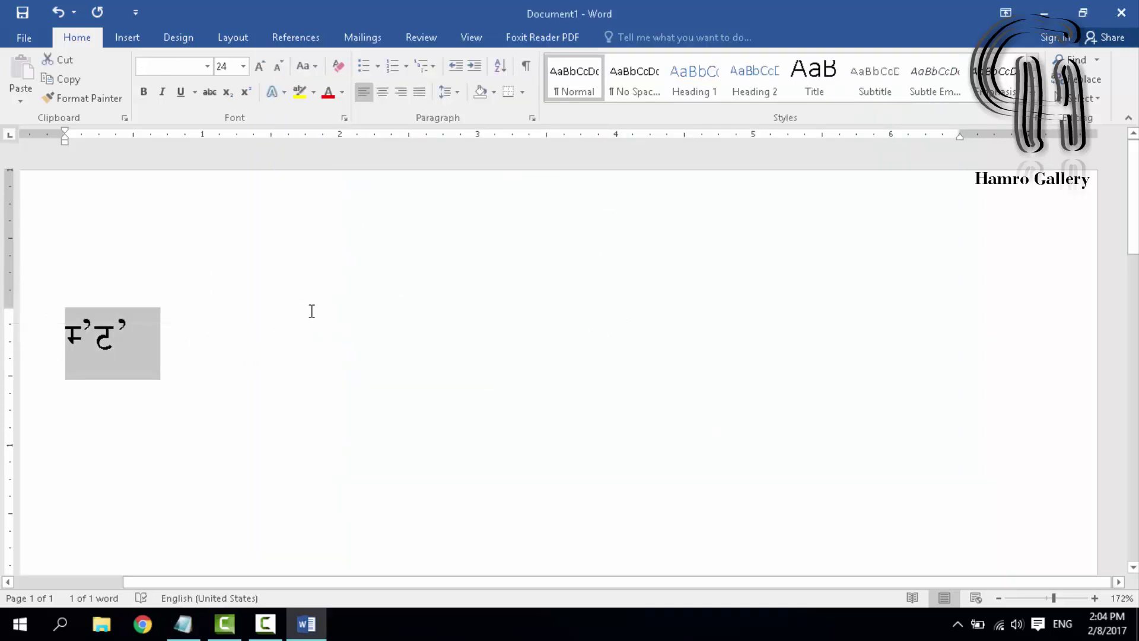
pyautogui.click(291, 316)
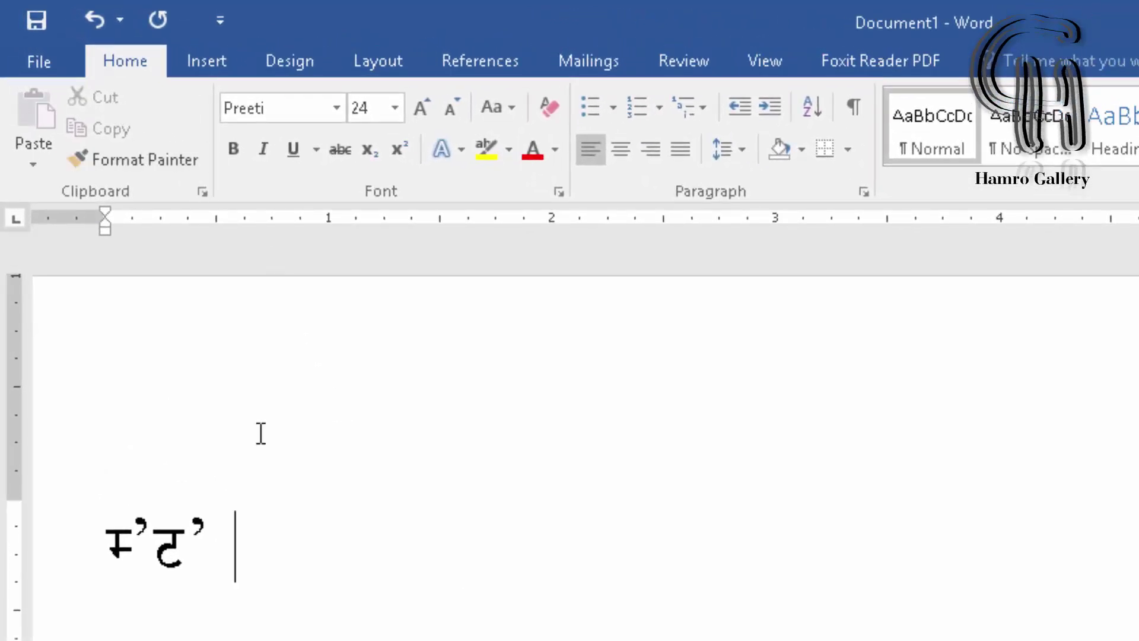
# Step: Open the AutoCorrect: English (United States) dialog from Word Options' Proofing page
pyautogui.click(63, 11)
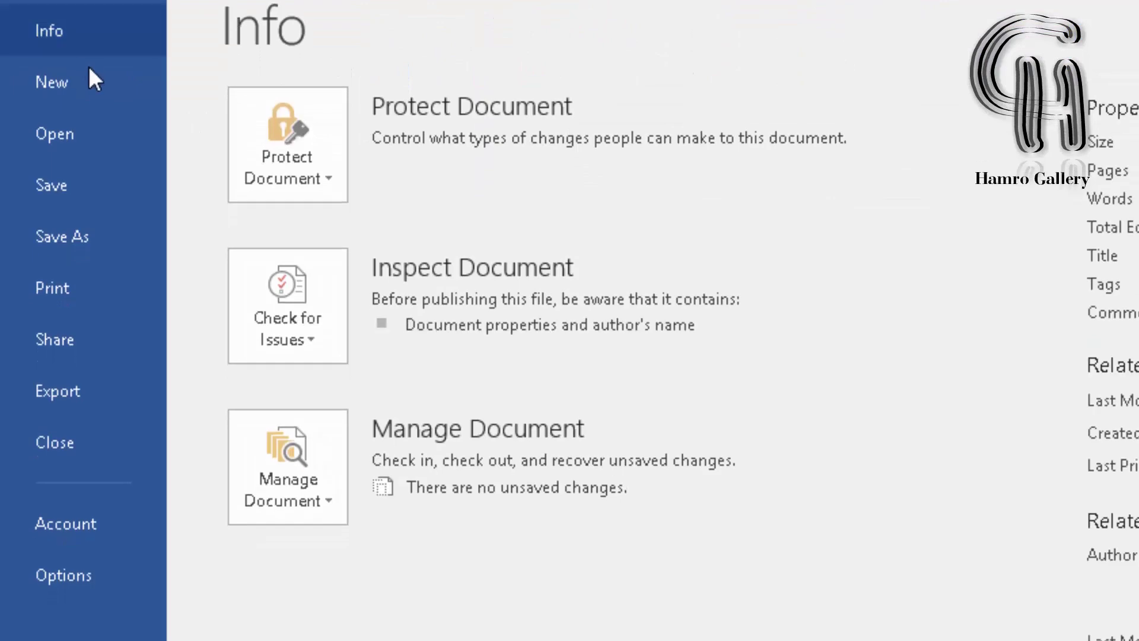
pyautogui.click(75, 579)
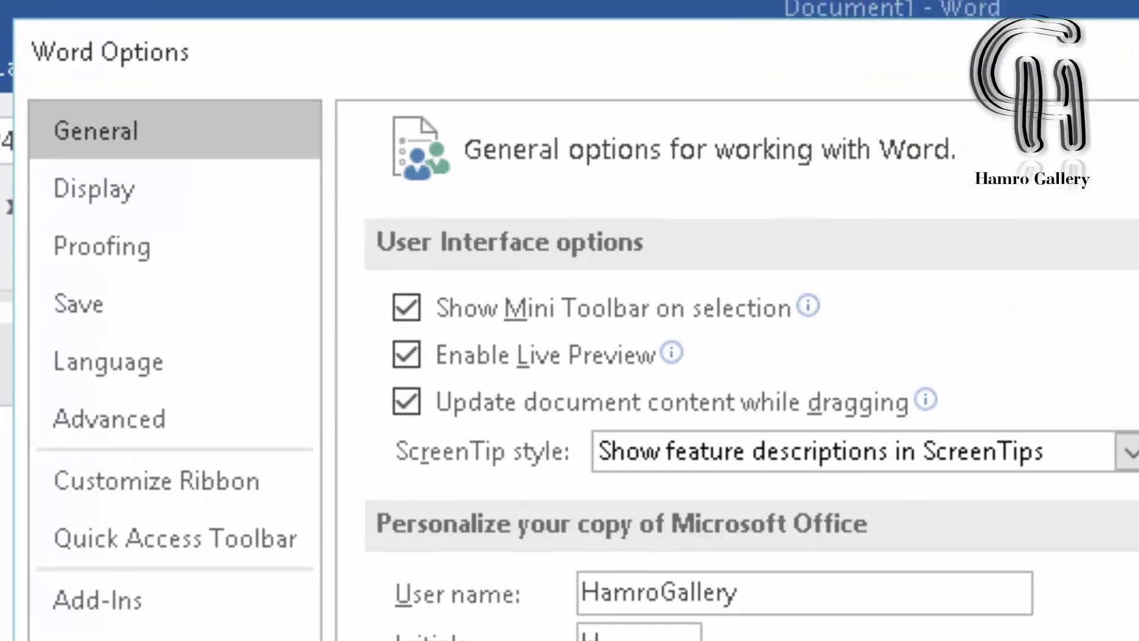
pyautogui.click(105, 256)
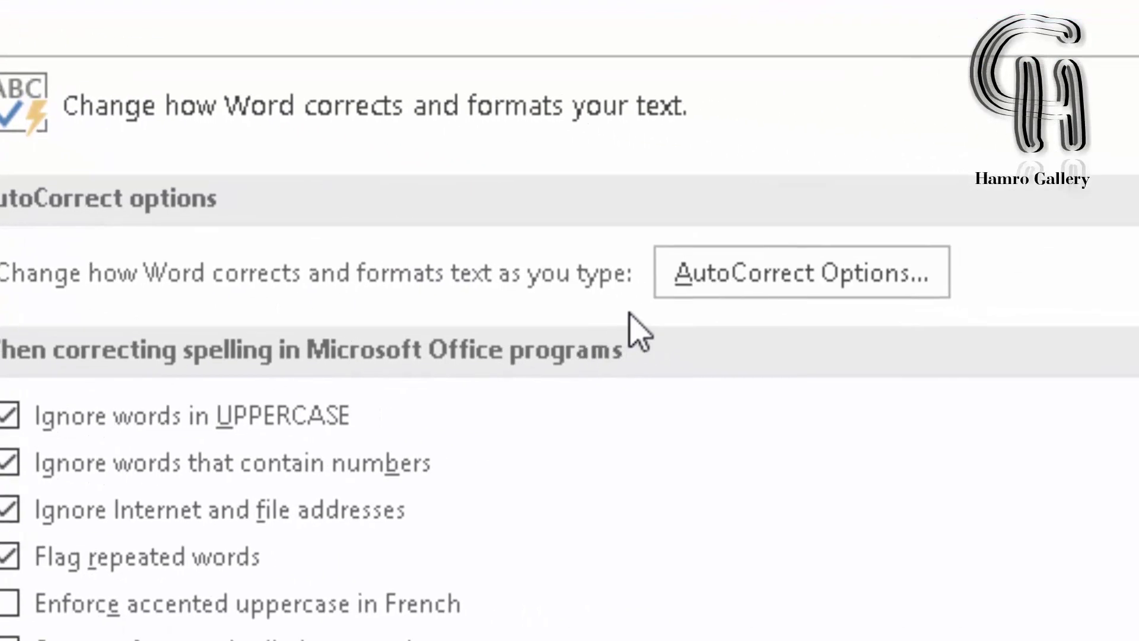
pyautogui.click(741, 283)
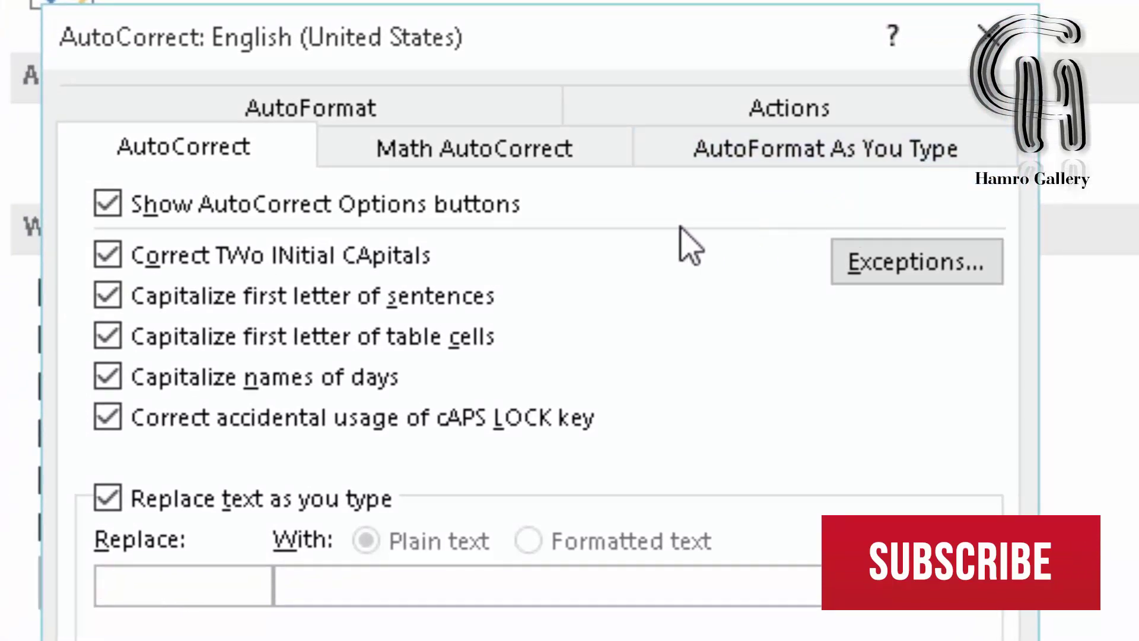
# Step: Uncheck 'Straight quotes with smart quotes' on the AutoFormat and AutoFormat As You Type tabs, then confirm
pyautogui.click(318, 123)
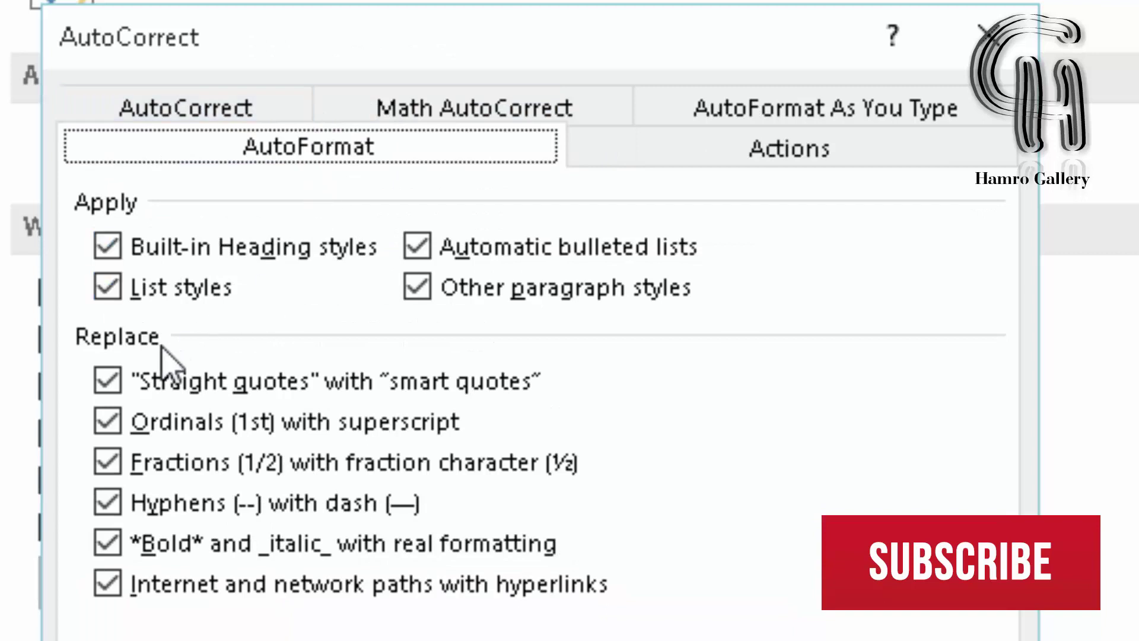
pyautogui.click(111, 387)
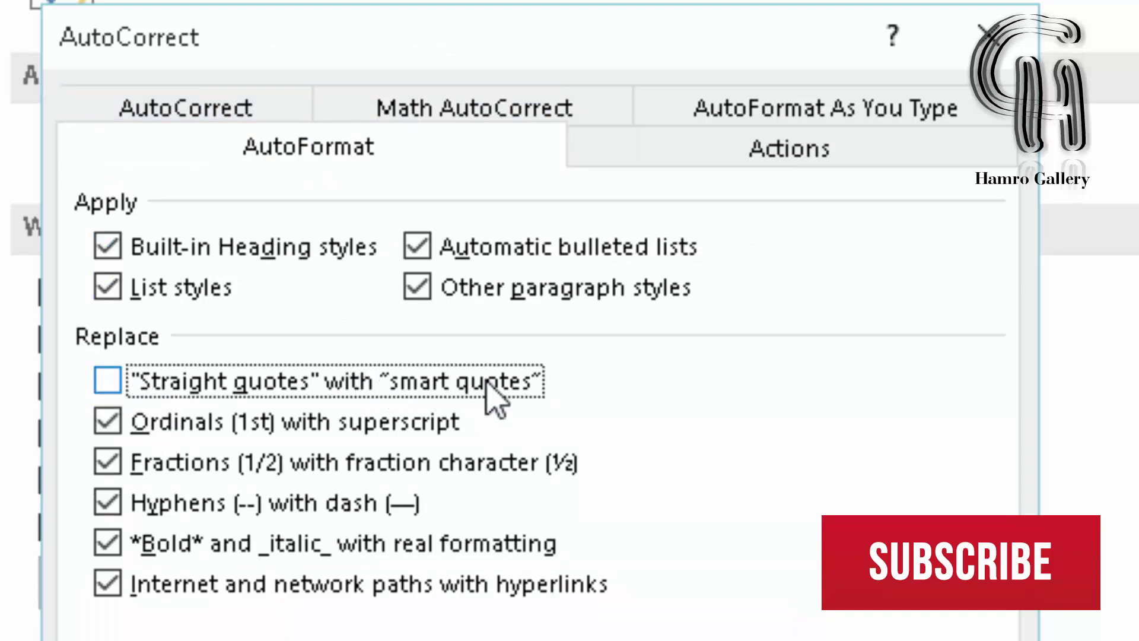
pyautogui.click(717, 110)
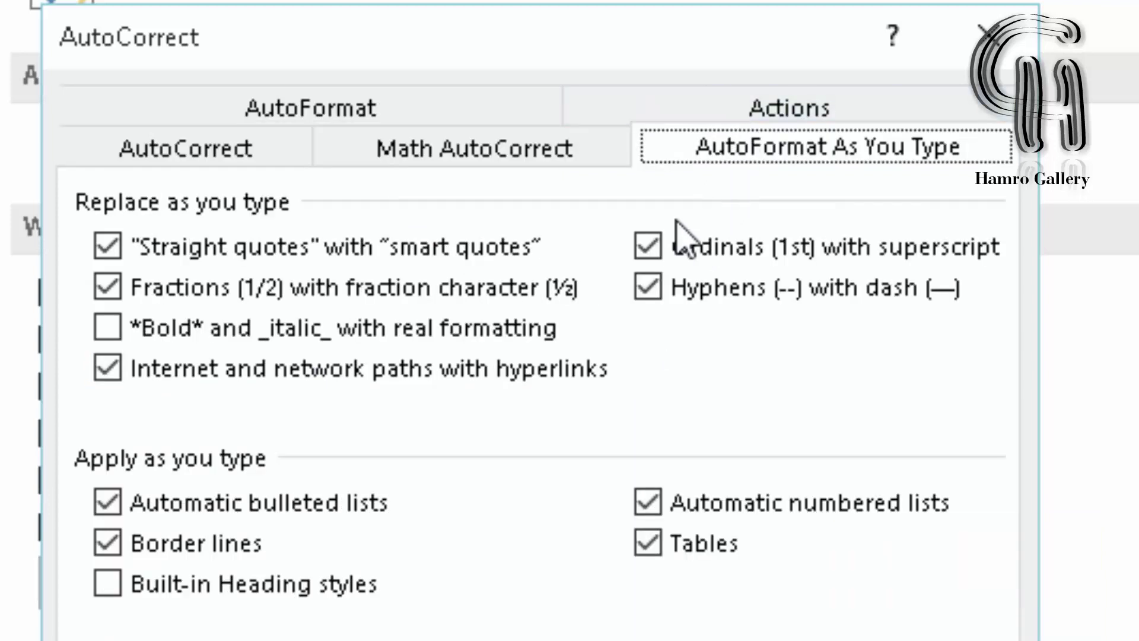
pyautogui.click(137, 249)
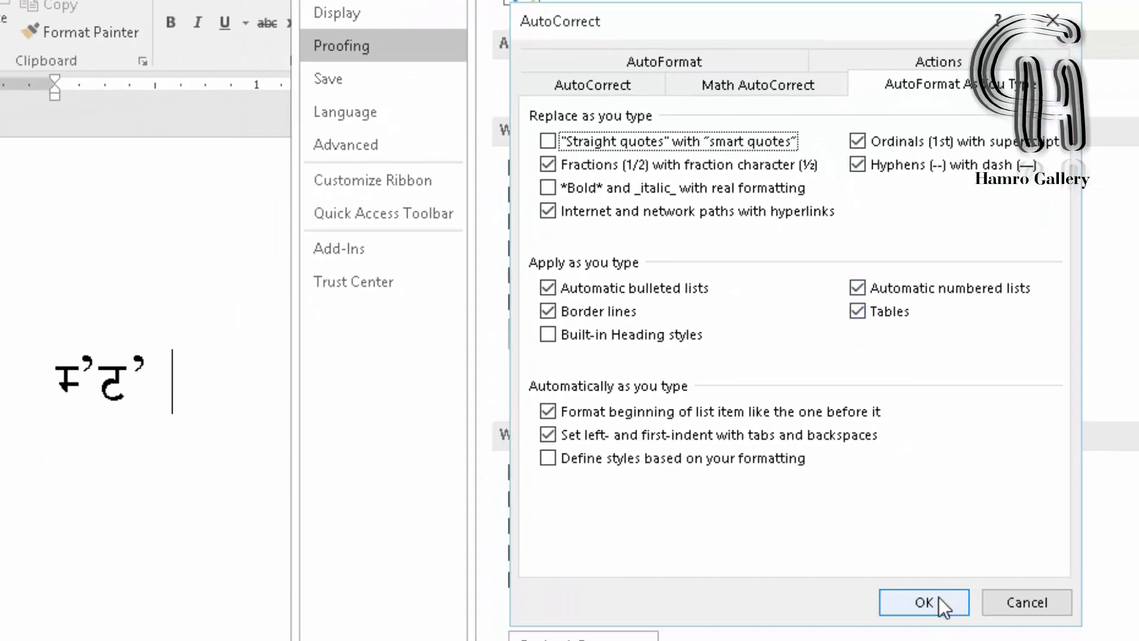
pyautogui.click(938, 597)
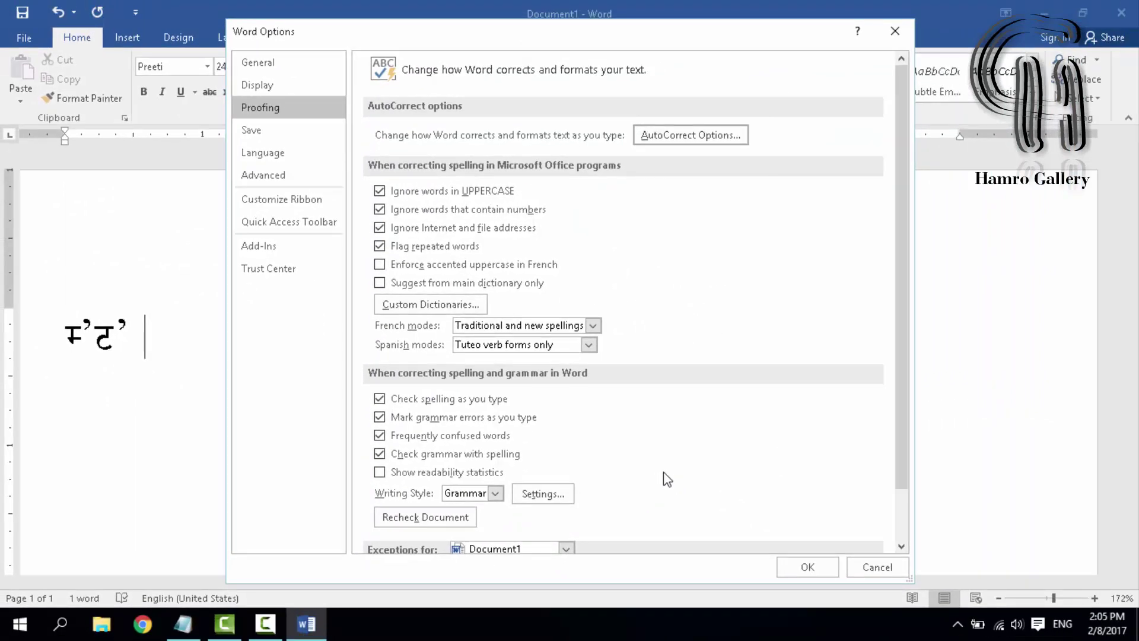
pyautogui.click(800, 573)
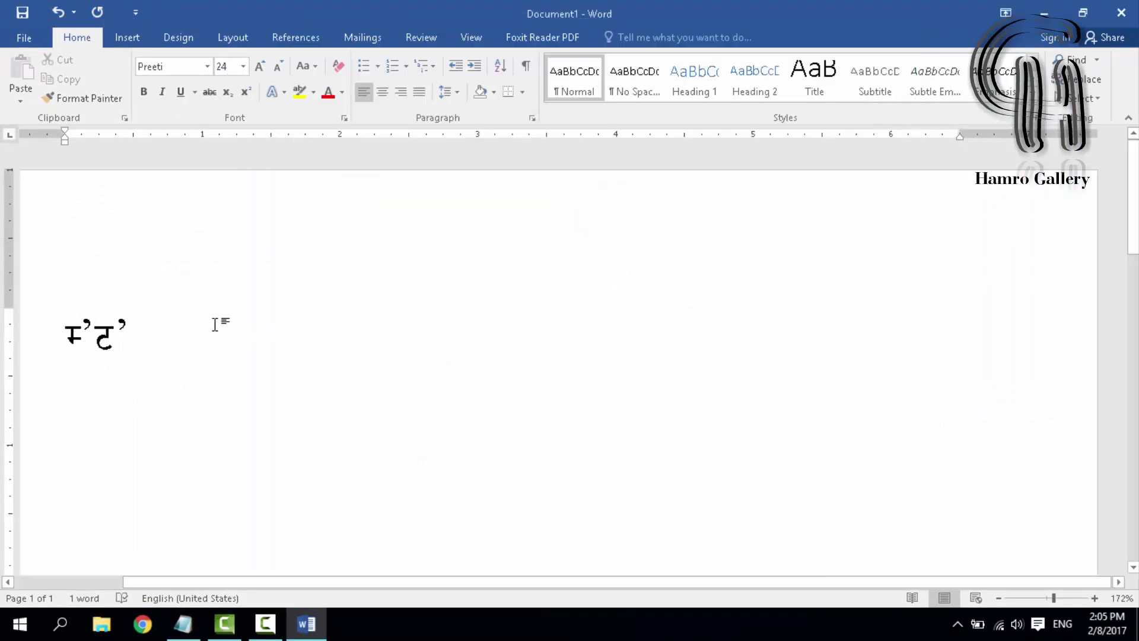
# Step: Clear the old test text and type new Preeti words to confirm the u sign now displays correctly
pyautogui.write('d')
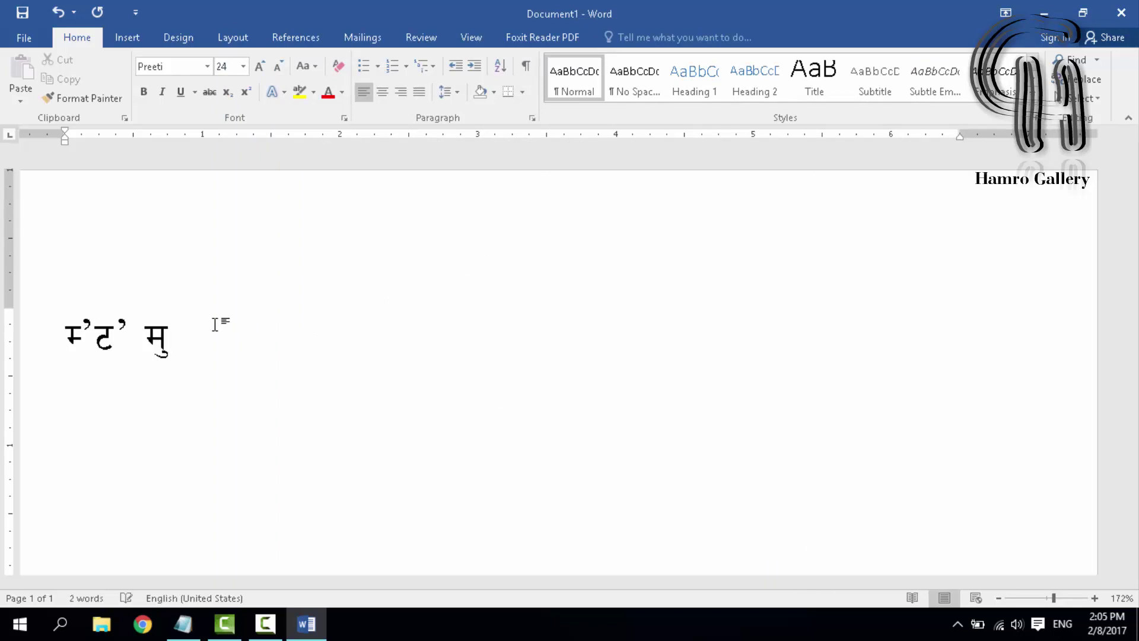
pyautogui.write("6'")
pyautogui.click(35, 331)
pyautogui.moveTo(306, 624)
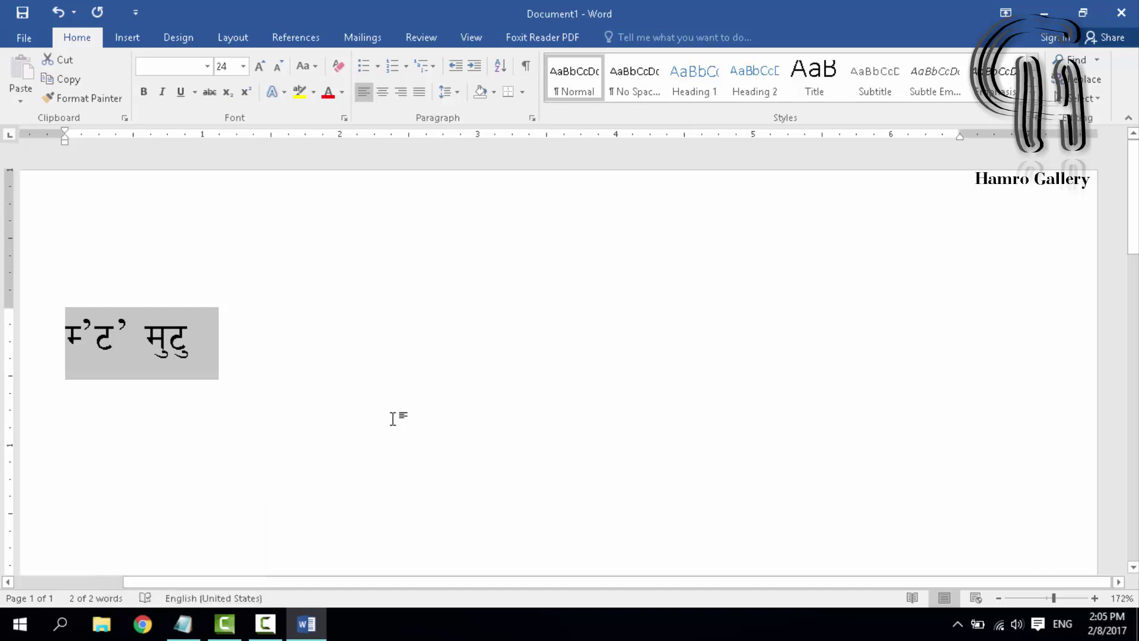
pyautogui.click(349, 393)
pyautogui.press('Delete')
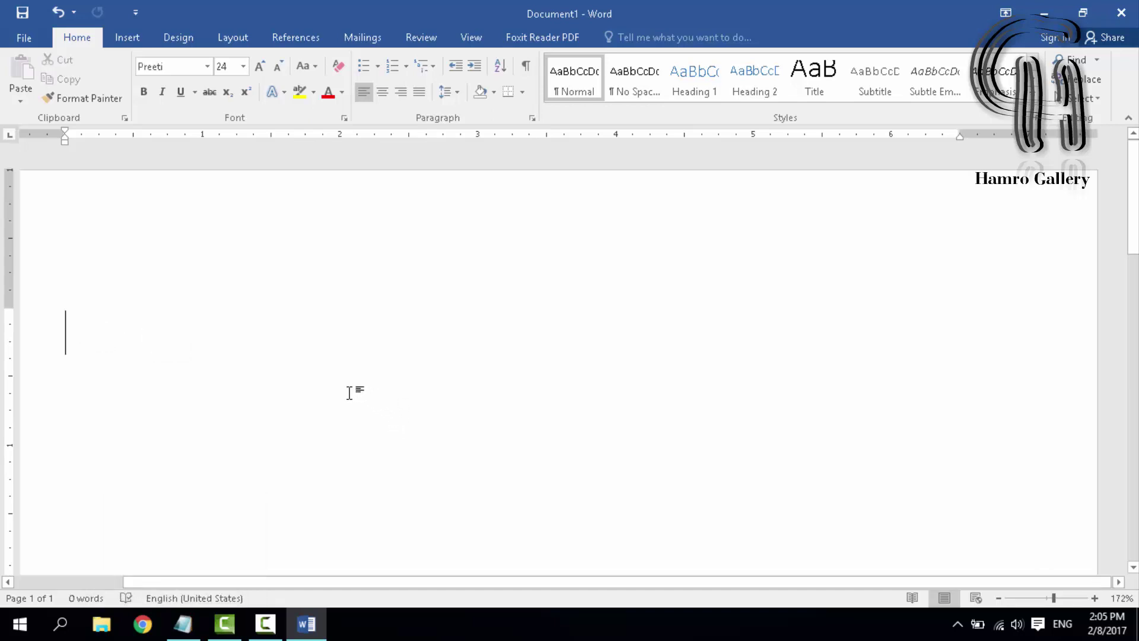
pyautogui.write('S')
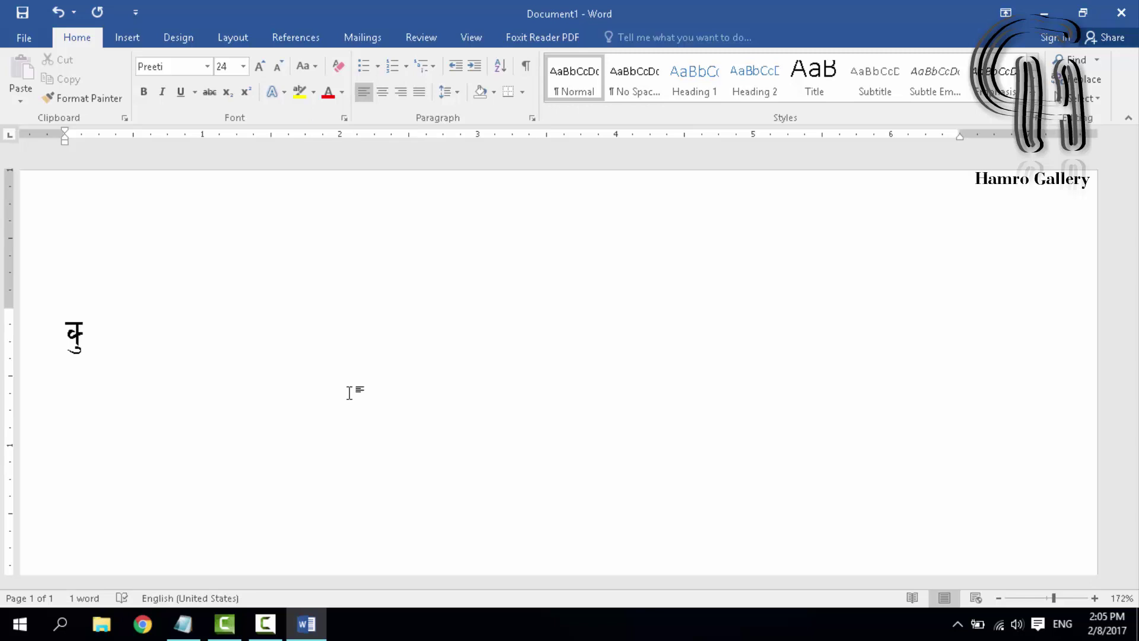
pyautogui.write("';'d")
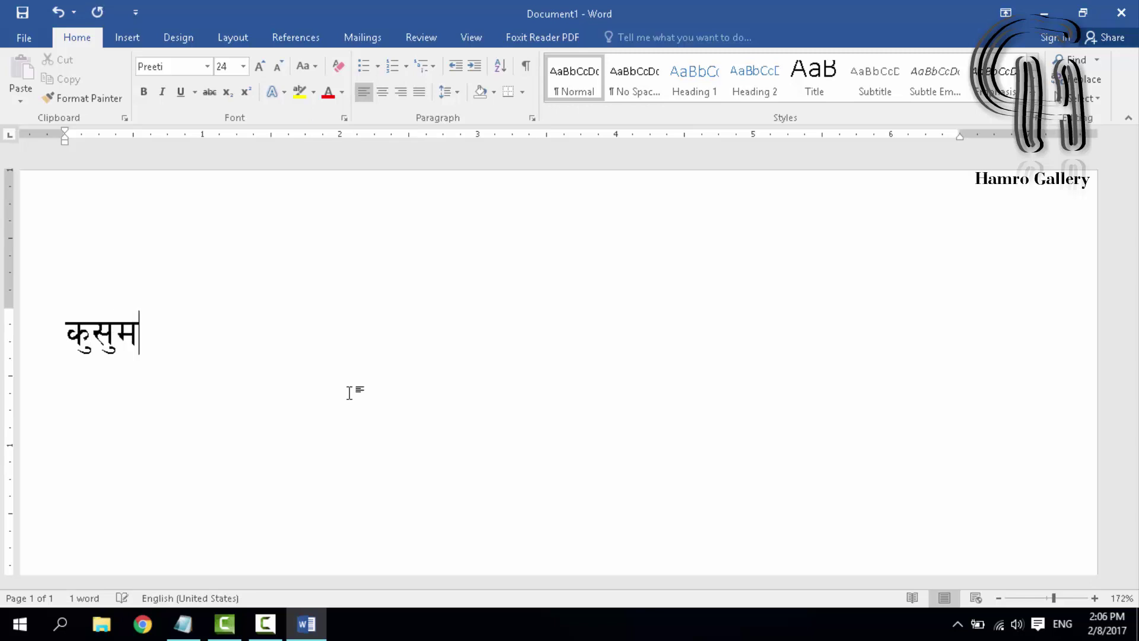
pyautogui.press('BackSpace')
pyautogui.press('BackSpace')
pyautogui.press('BackSpace')
pyautogui.write('td')
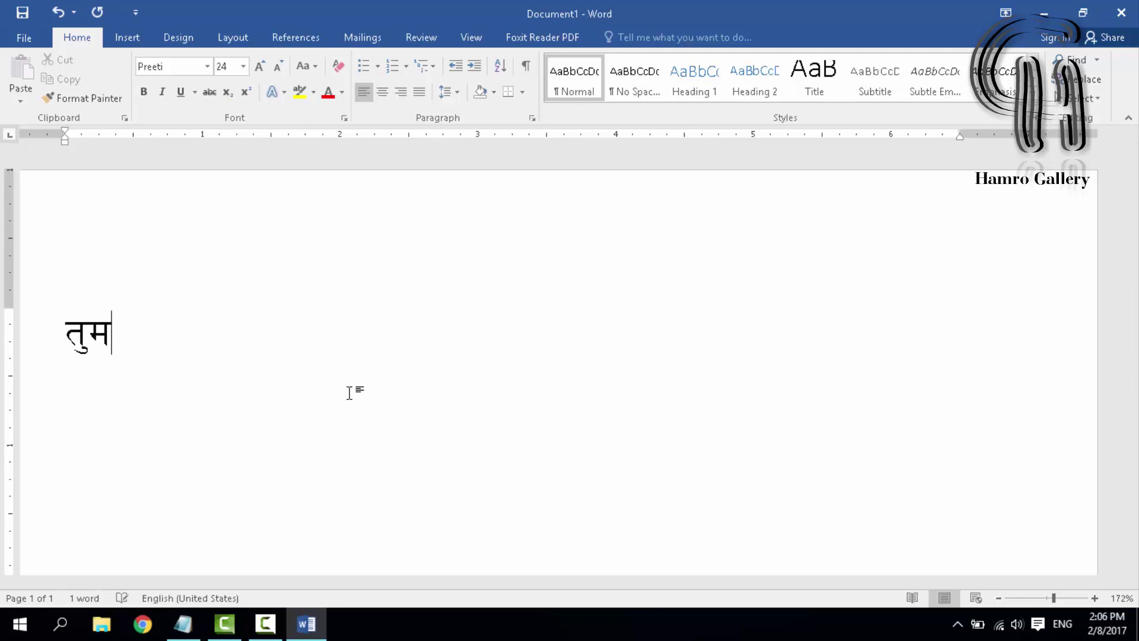
pyautogui.press('BackSpace')
pyautogui.press('BackSpace')
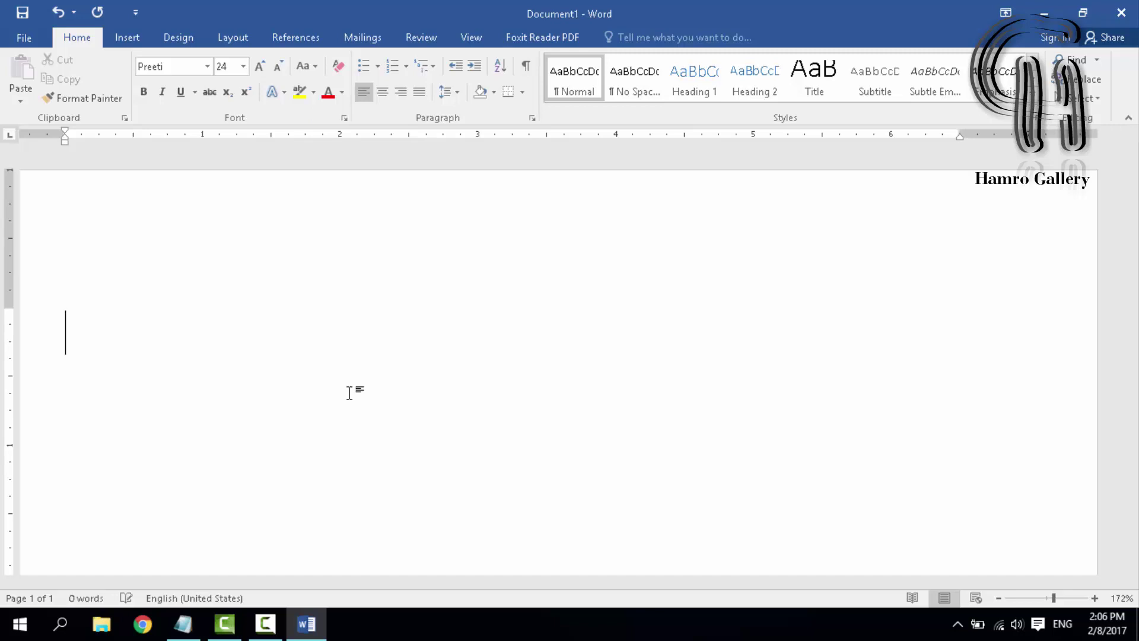
pyautogui.write("d'")
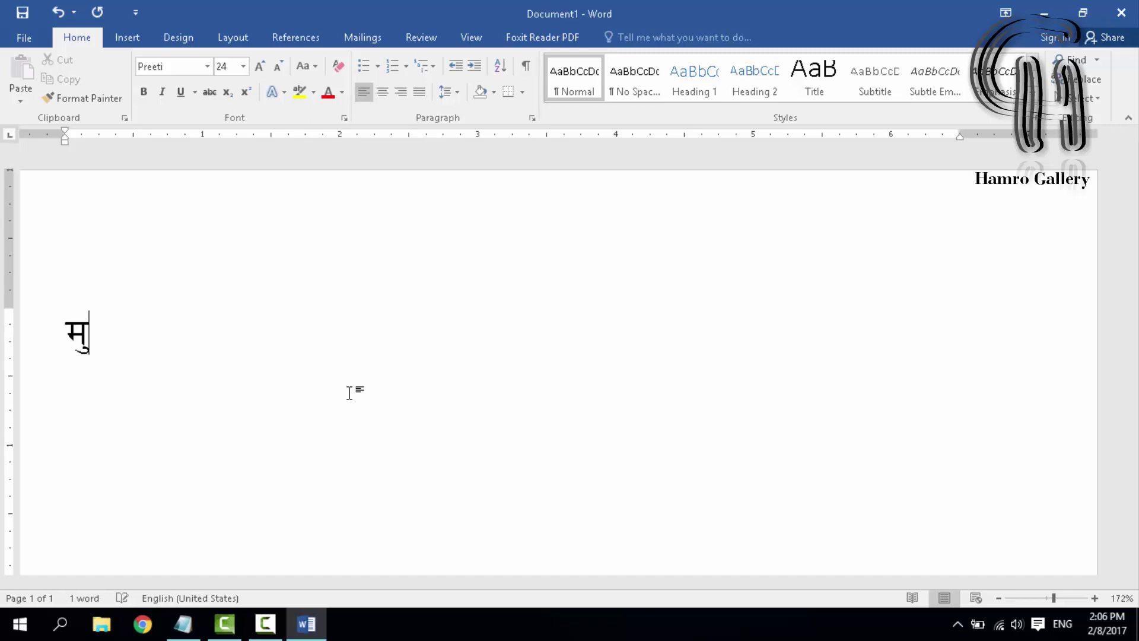
pyautogui.write('em')
pyautogui.write(']')
pyautogui.hotkey('alt', 'Tab')
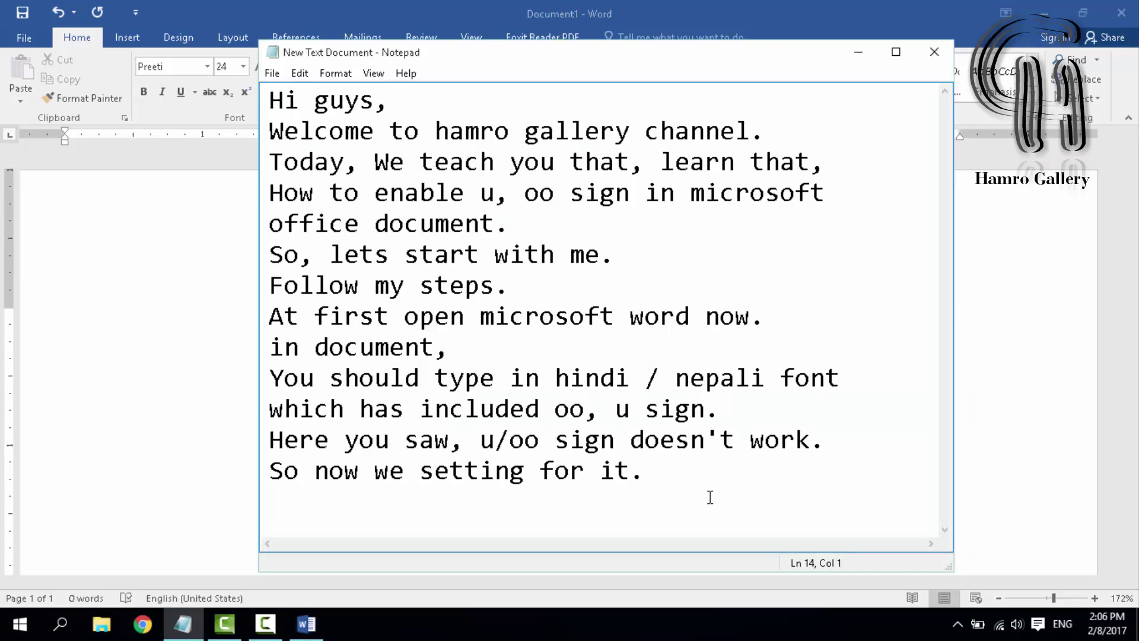
# Step: In Notepad, add 'Now you see it is work' and 'Thanks for watching and visiting us'
pyautogui.press('Return')
pyautogui.press('Return')
pyautogui.press('Return')
pyautogui.press('Return')
pyautogui.press('Return')
pyautogui.press('Return')
pyautogui.press('Return')
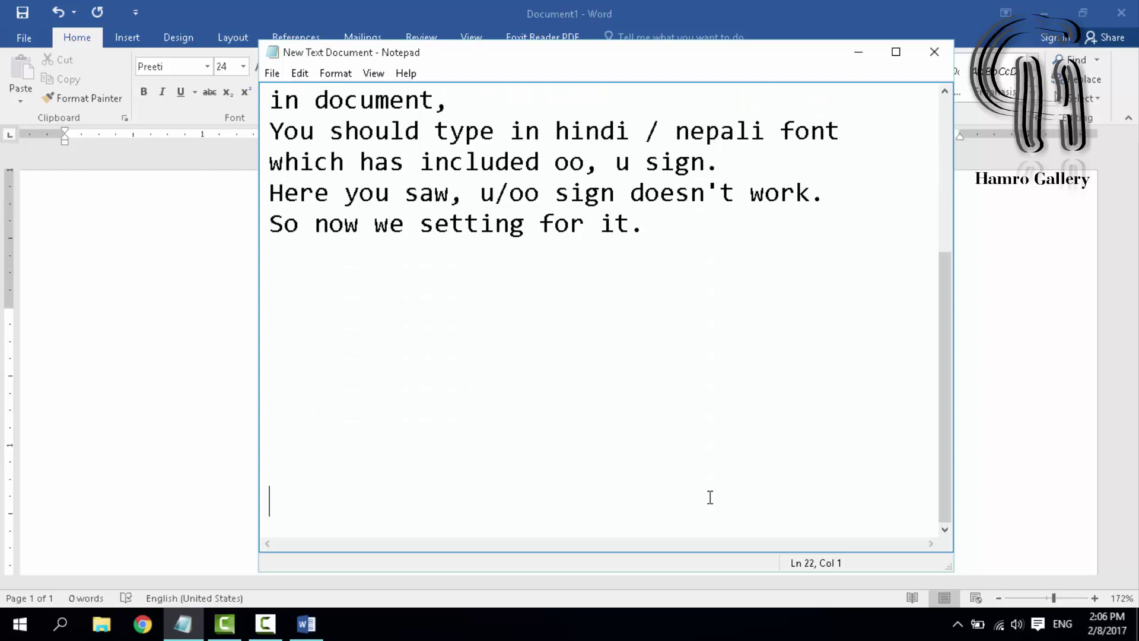
pyautogui.click(325, 254)
pyautogui.write('Now O')
pyautogui.press('BackSpace')
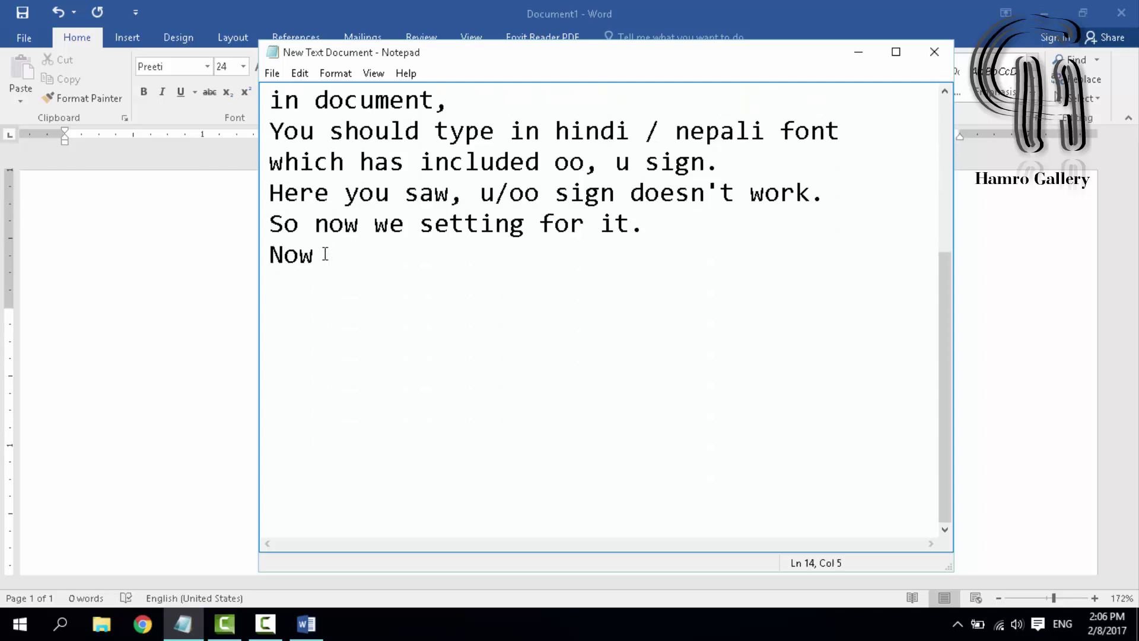
pyautogui.write('you see ')
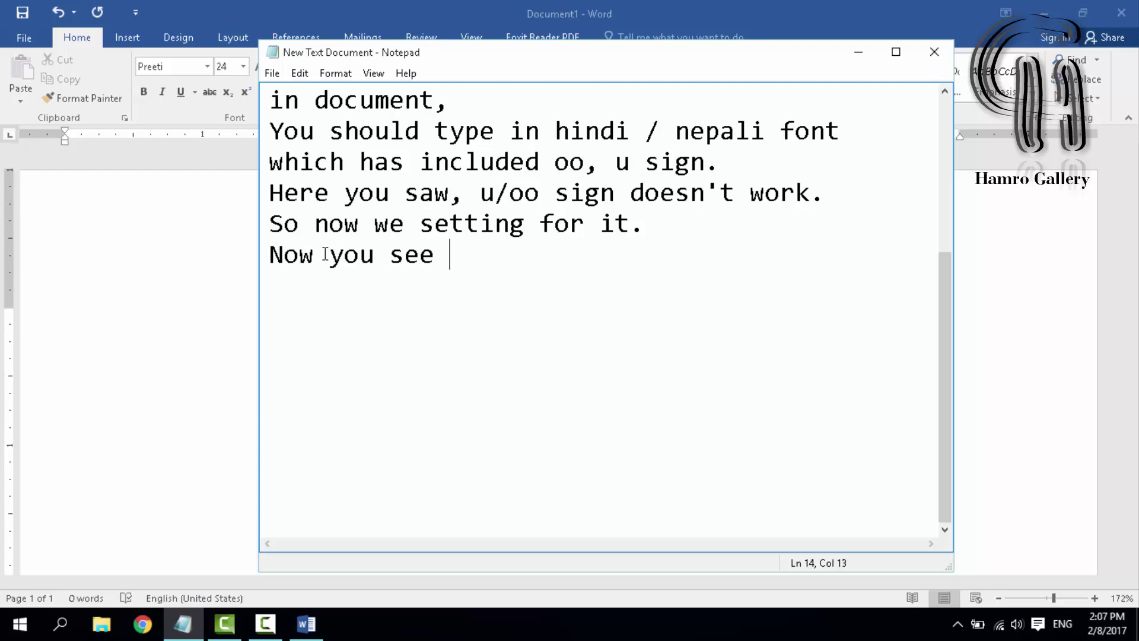
pyautogui.write('it is wor')
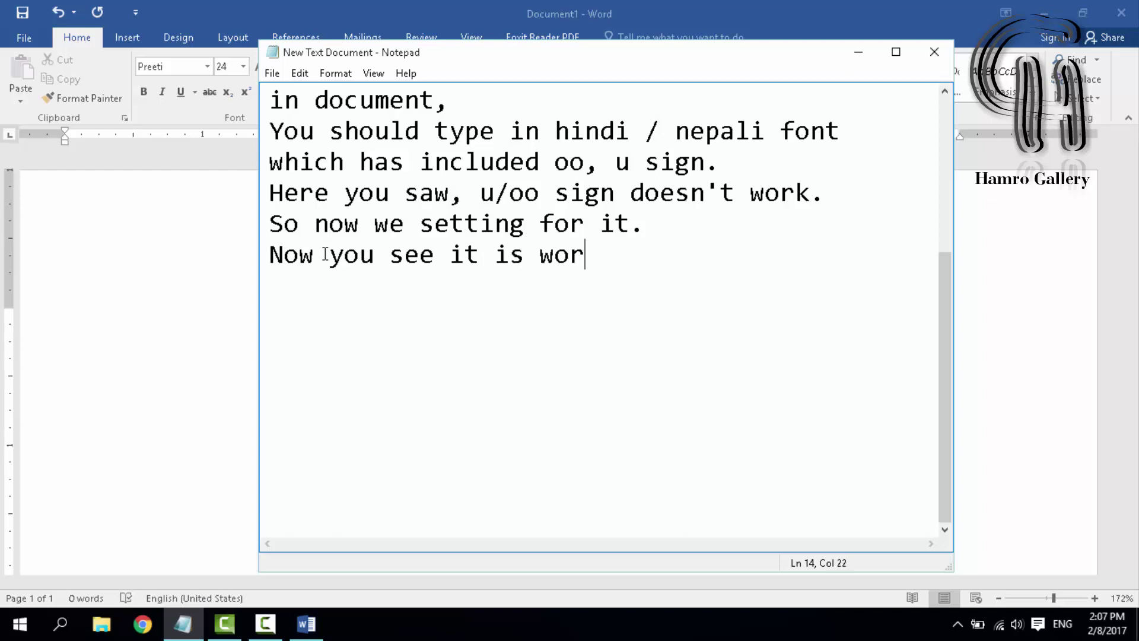
pyautogui.write('k.')
pyautogui.press('Return')
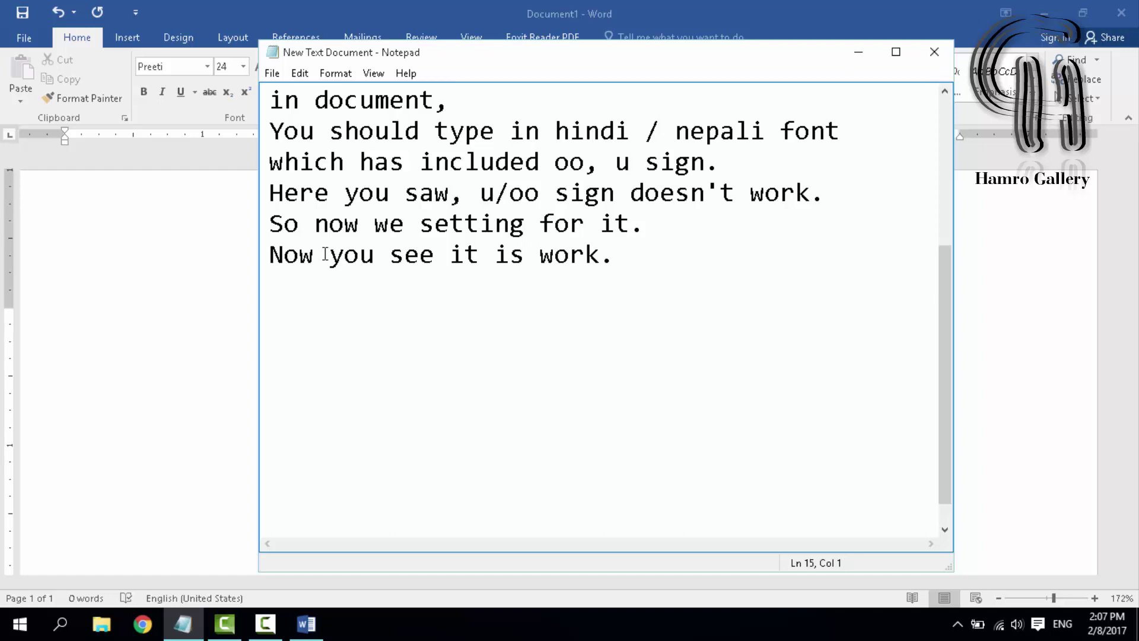
pyautogui.write('Thanks for ')
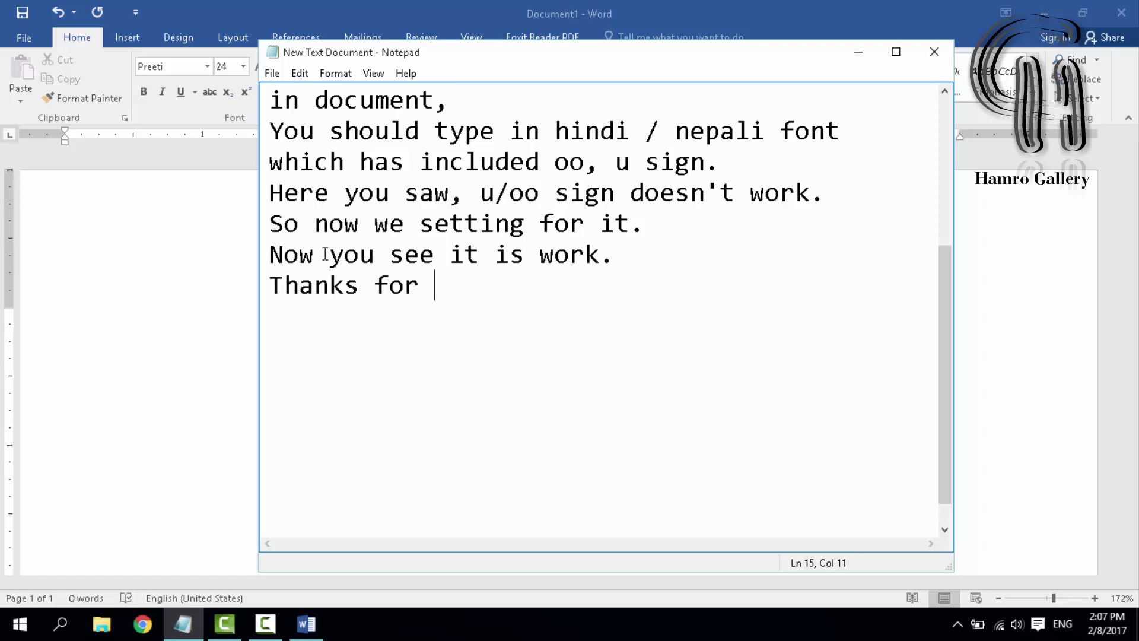
pyautogui.write('watchin')
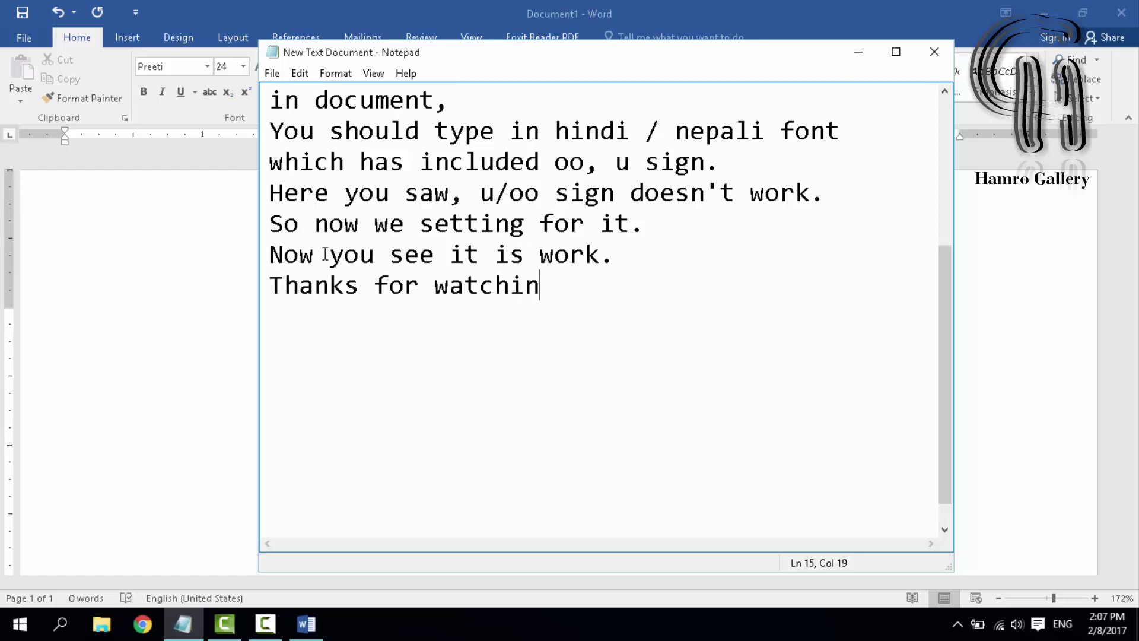
pyautogui.write('g and ')
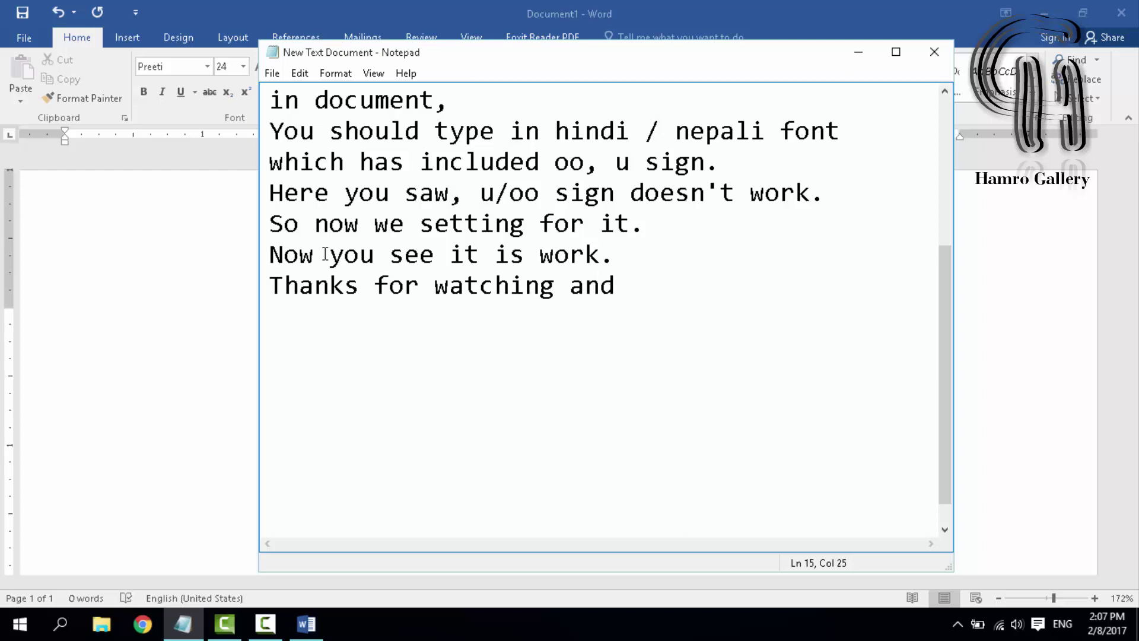
pyautogui.write('visiti')
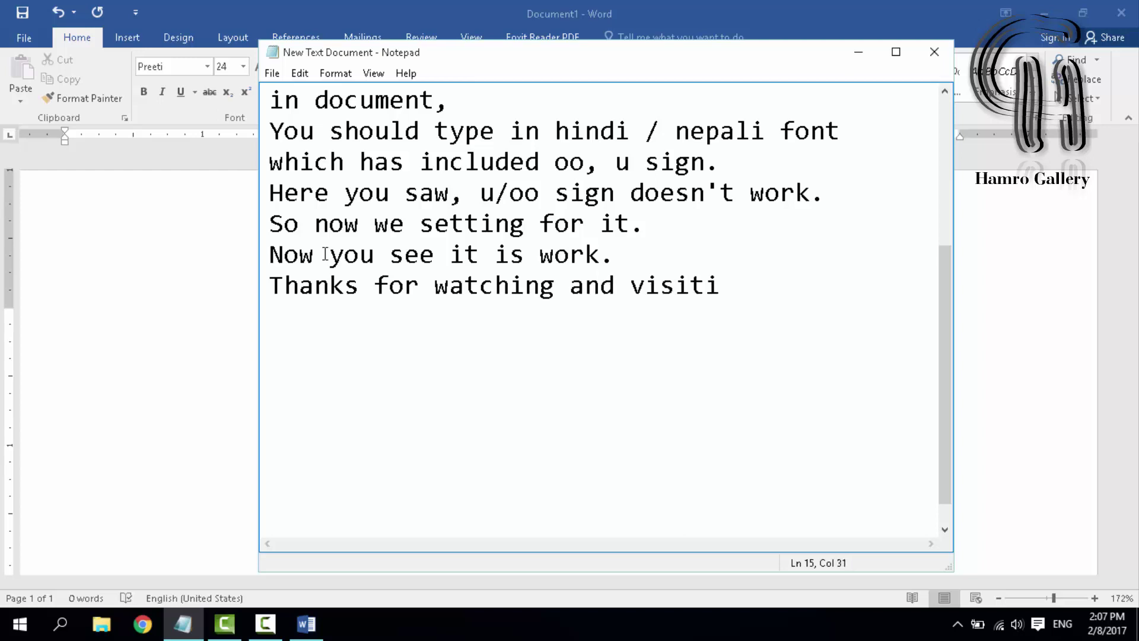
pyautogui.write('ng us.')
pyautogui.press('Return')
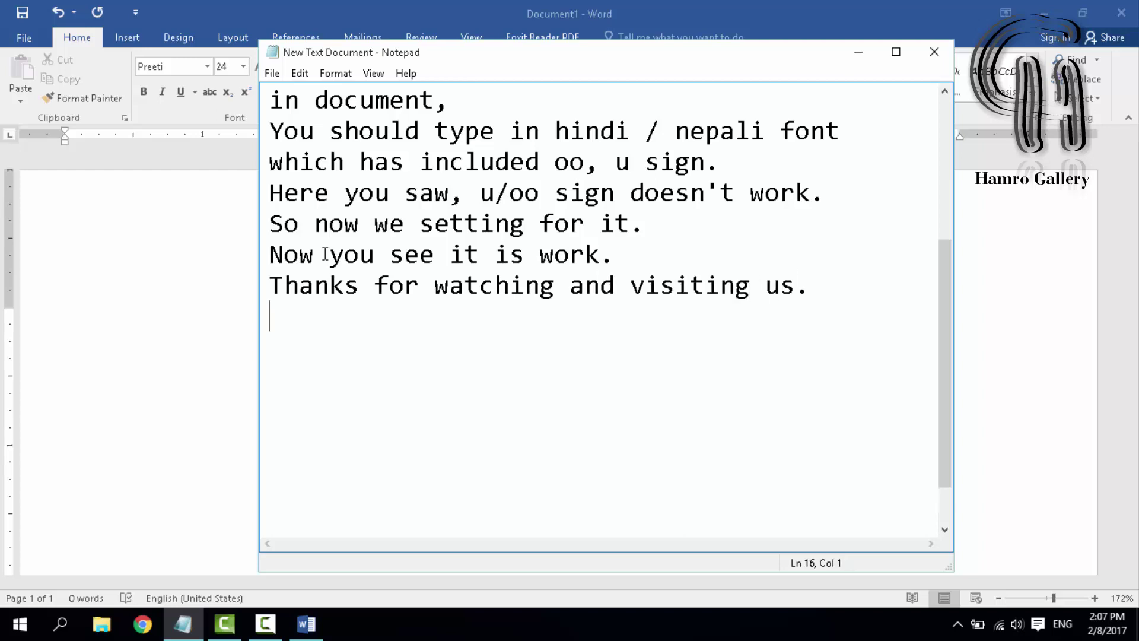
# Step: Add the request to subscribe, like and share the tutorials, then 'Thank you again,'
pyautogui.write('If ')
pyautogui.write('you like ')
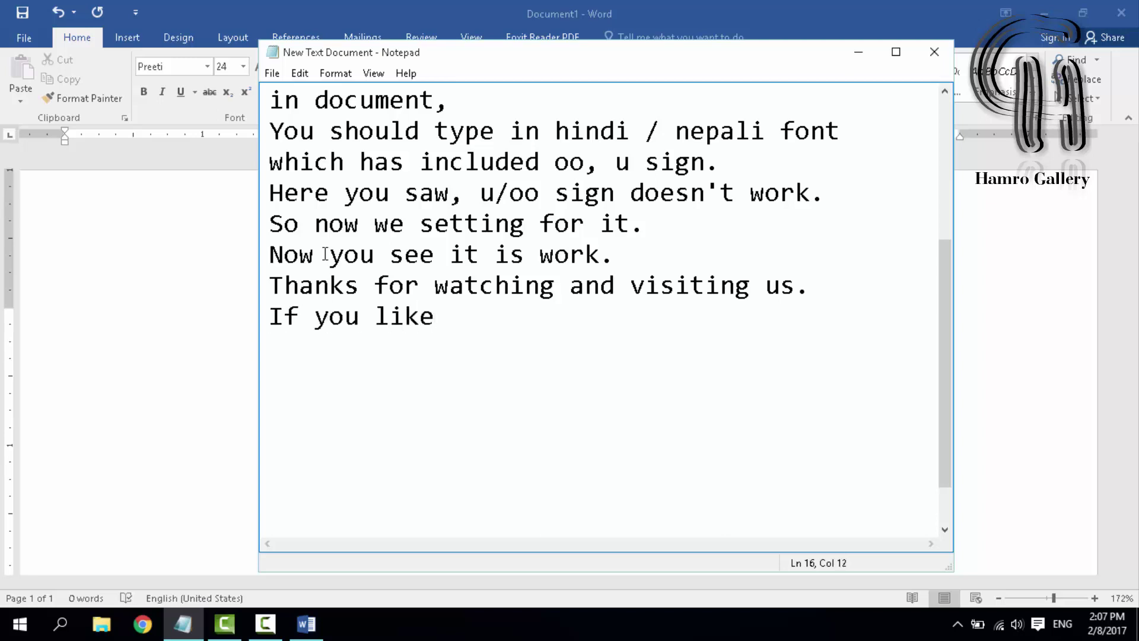
pyautogui.write('our tuto')
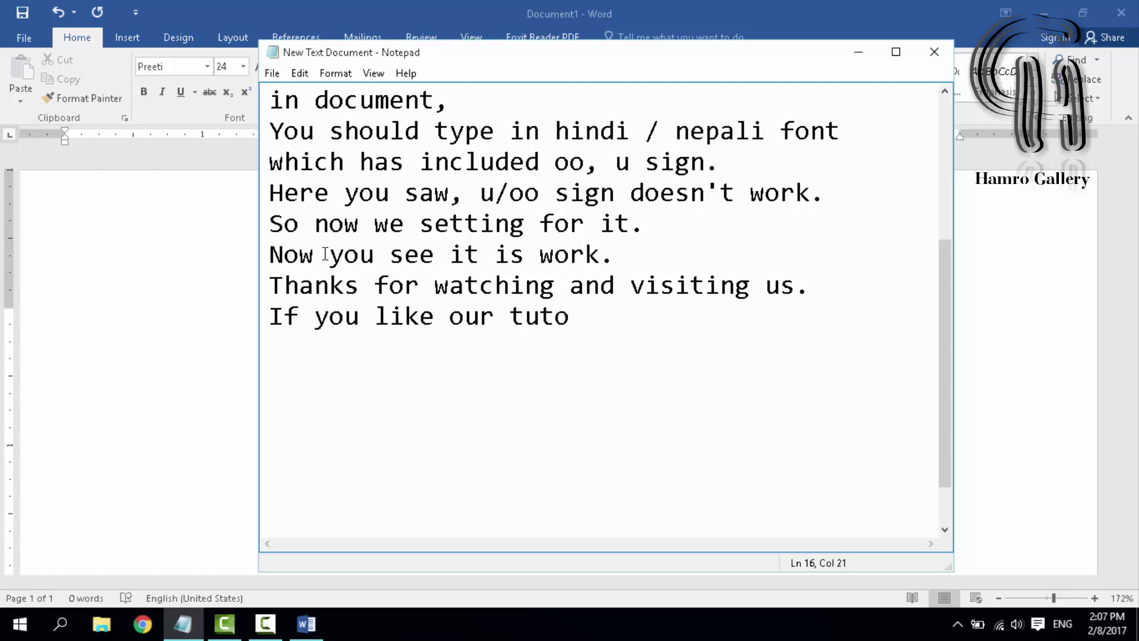
pyautogui.write('r')
pyautogui.write('s then ple')
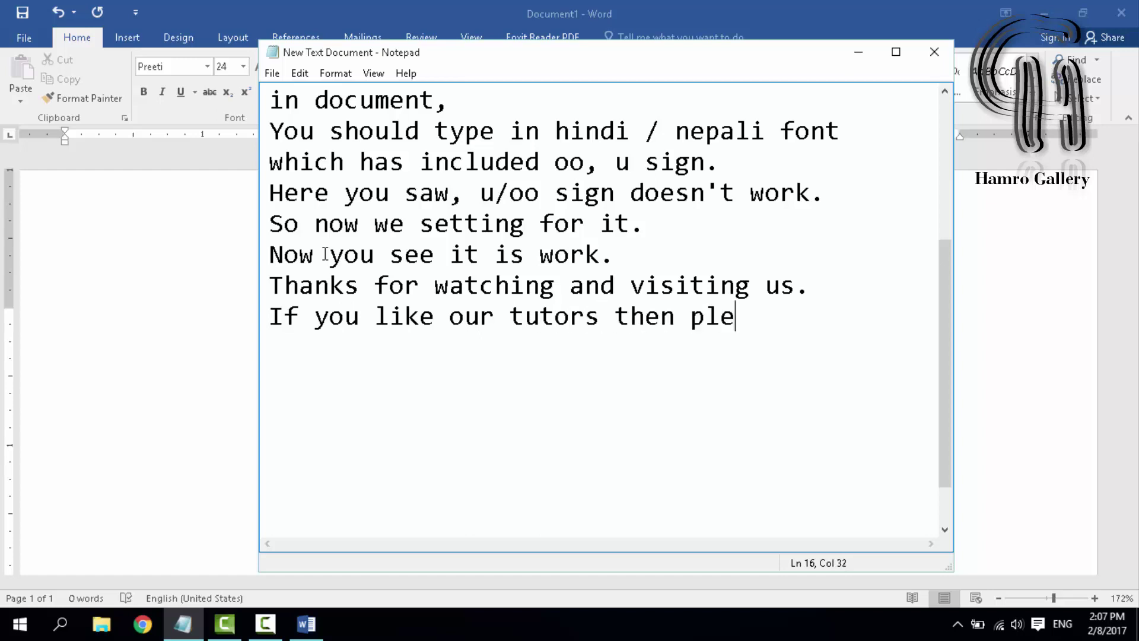
pyautogui.press('BackSpace')
pyautogui.write('z')
pyautogui.press('Return')
pyautogui.write('su')
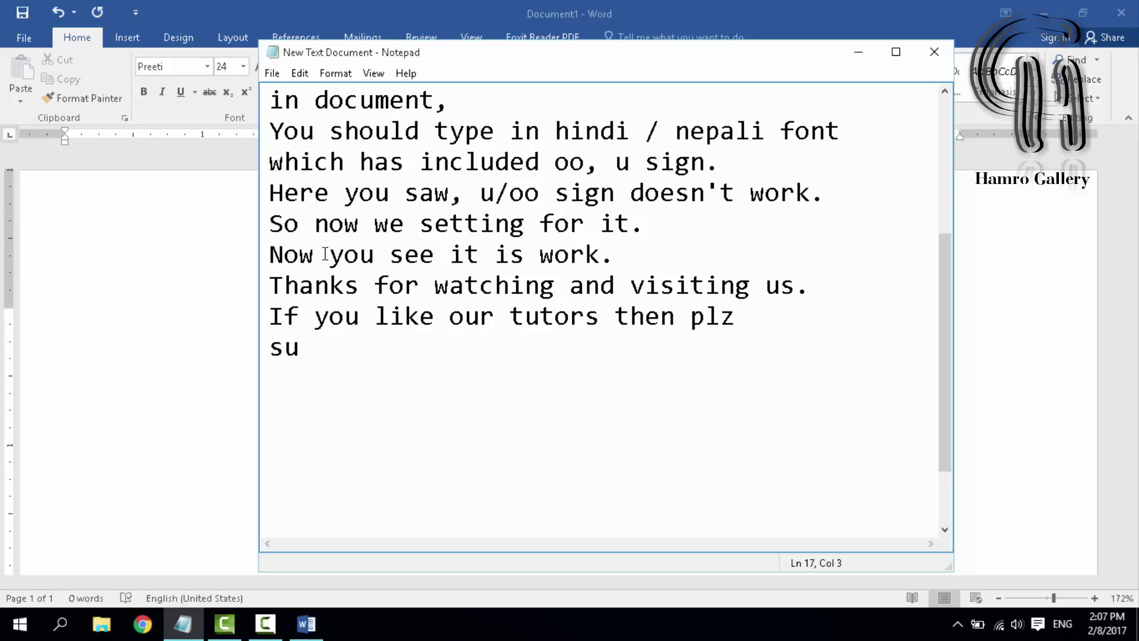
pyautogui.write('bsr')
pyautogui.press('BackSpace')
pyautogui.write('c')
pyautogui.write('ribe, like and ')
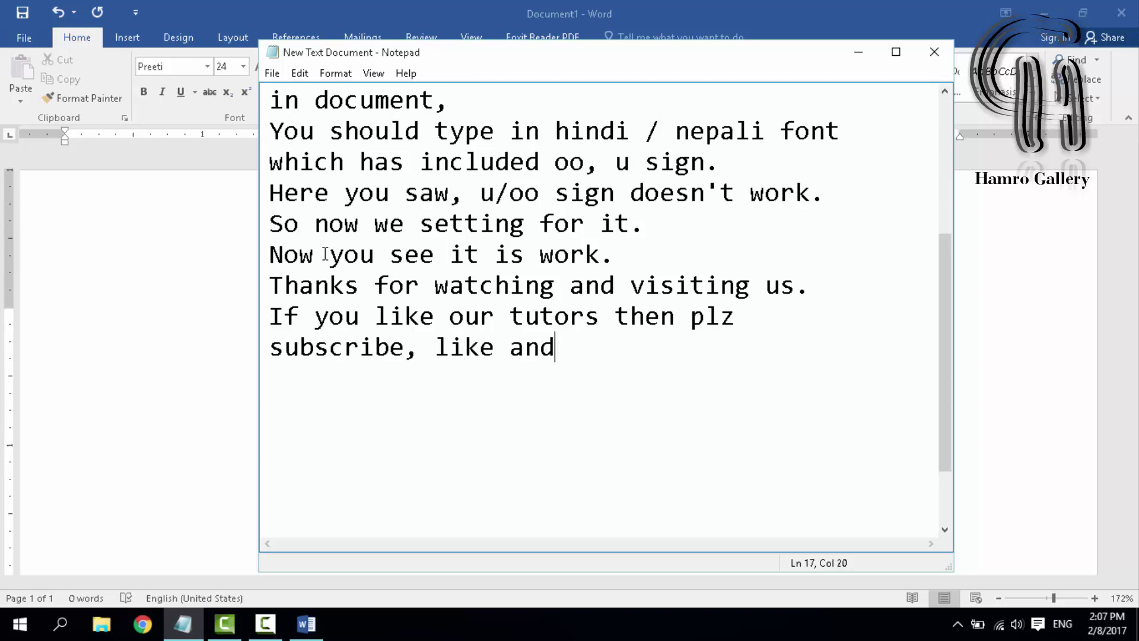
pyautogui.write('sharing ')
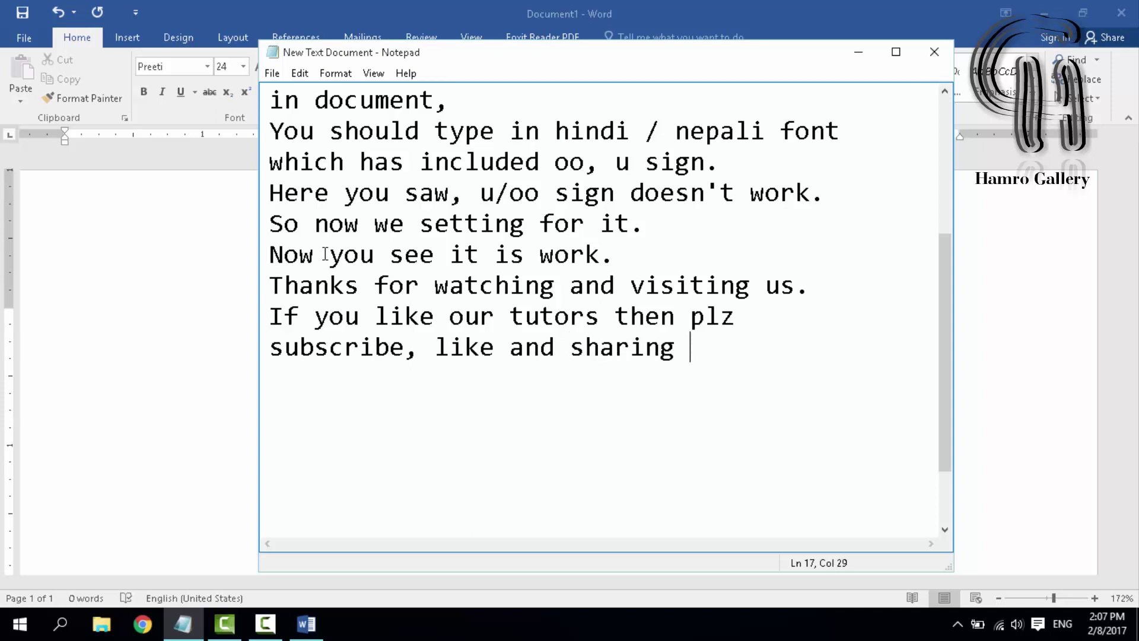
pyautogui.write('our ')
pyautogui.write('tutor')
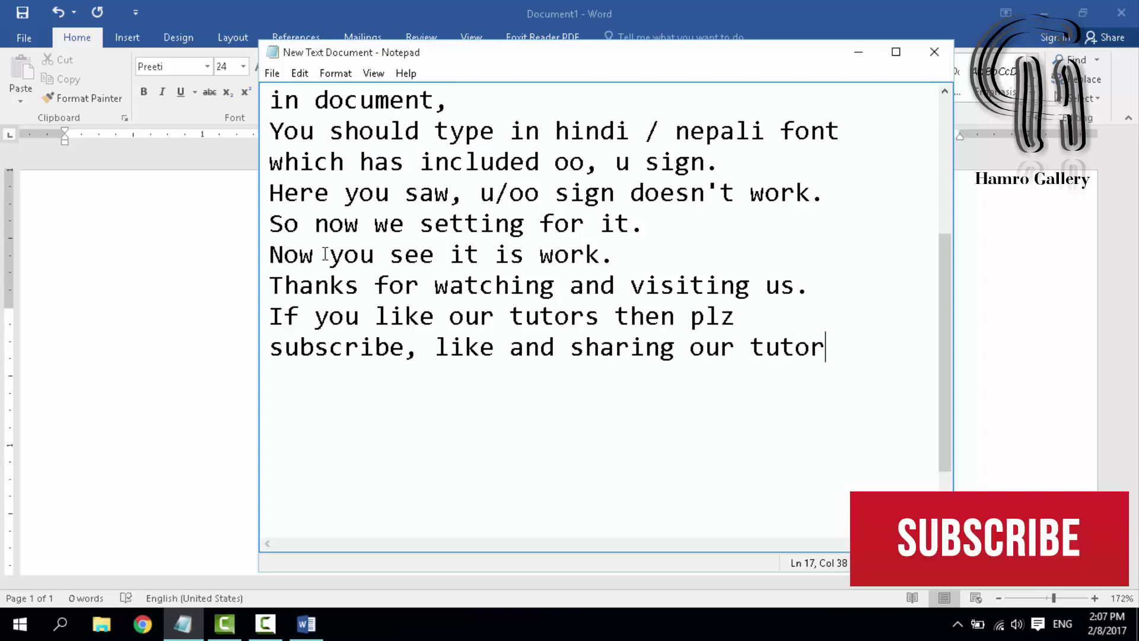
pyautogui.write('s')
pyautogui.press('Return')
pyautogui.write('to he')
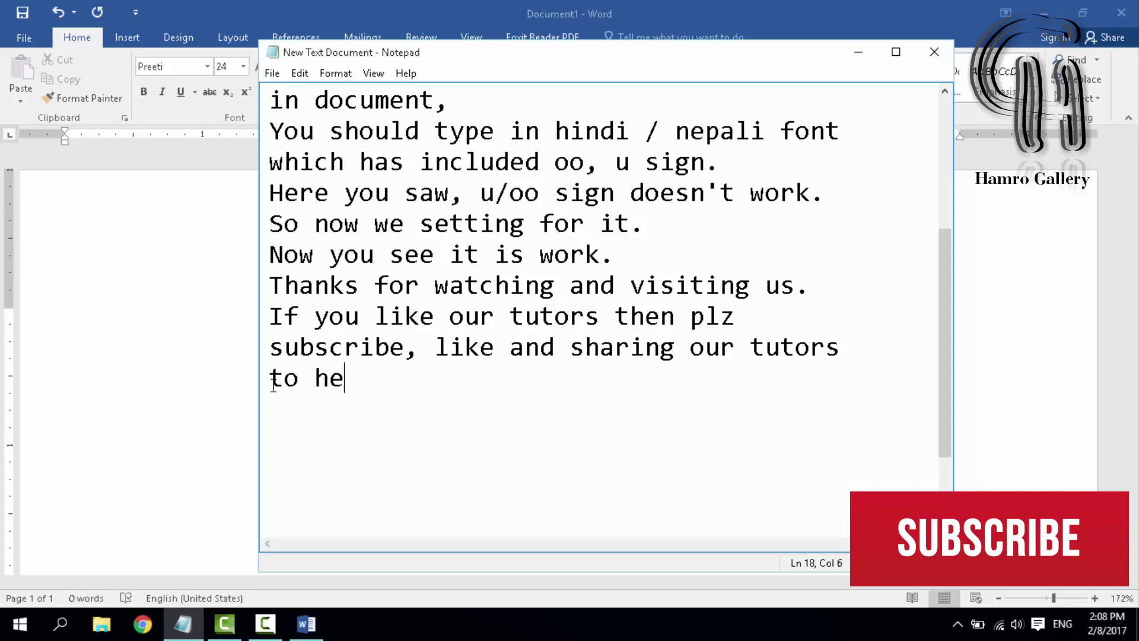
pyautogui.write('lping othe')
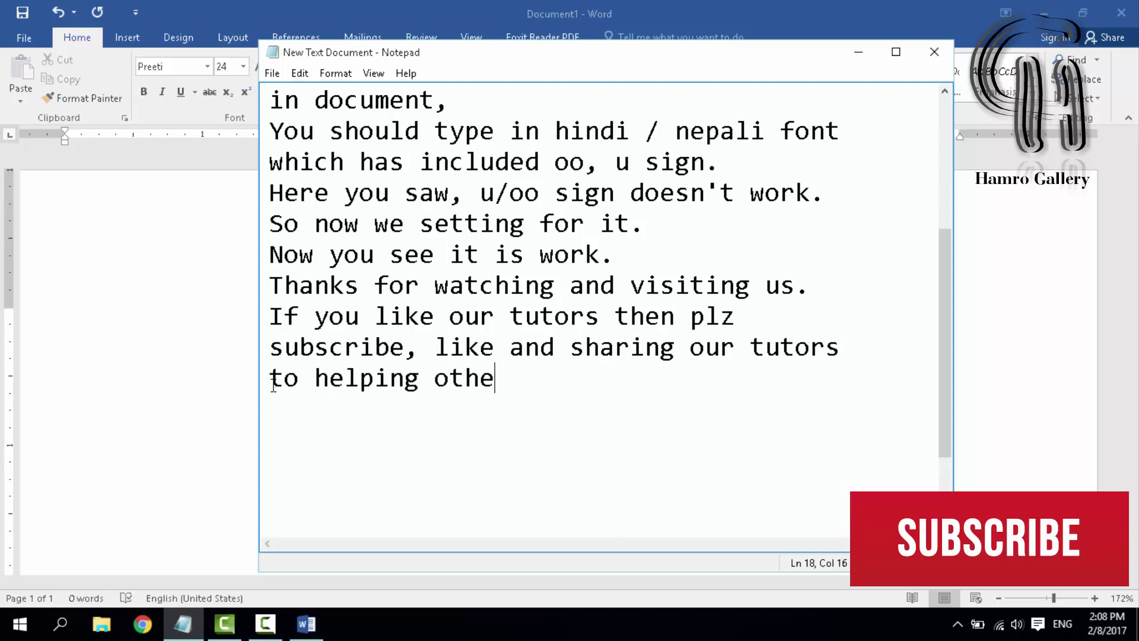
pyautogui.write('r')
pyautogui.write('s.')
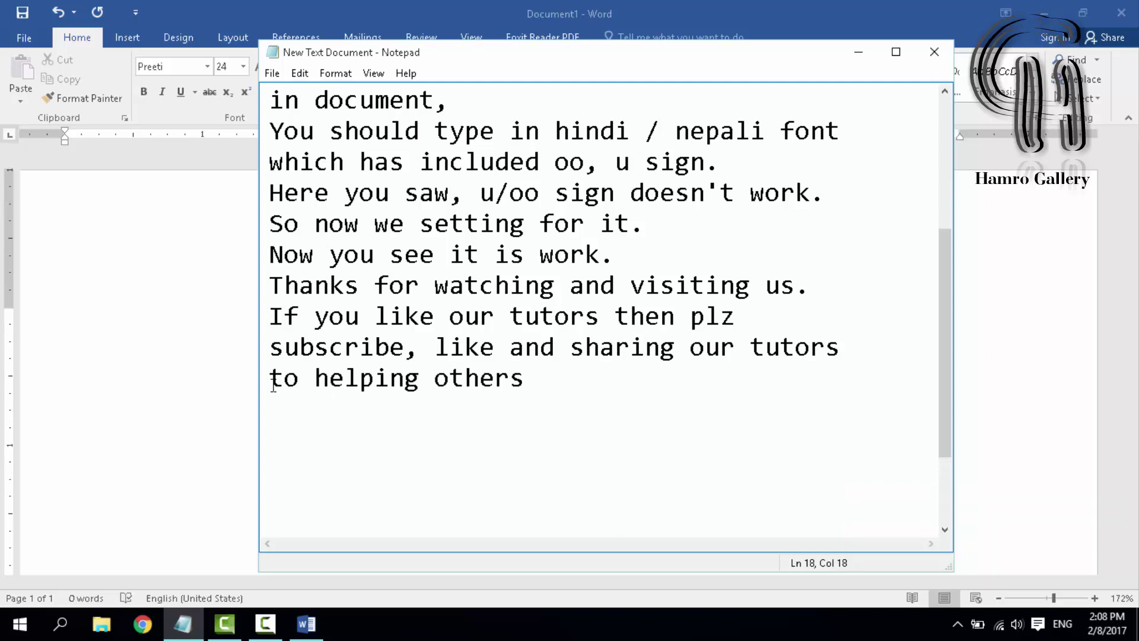
pyautogui.press('Return')
pyautogui.write('T')
pyautogui.write('hank yo')
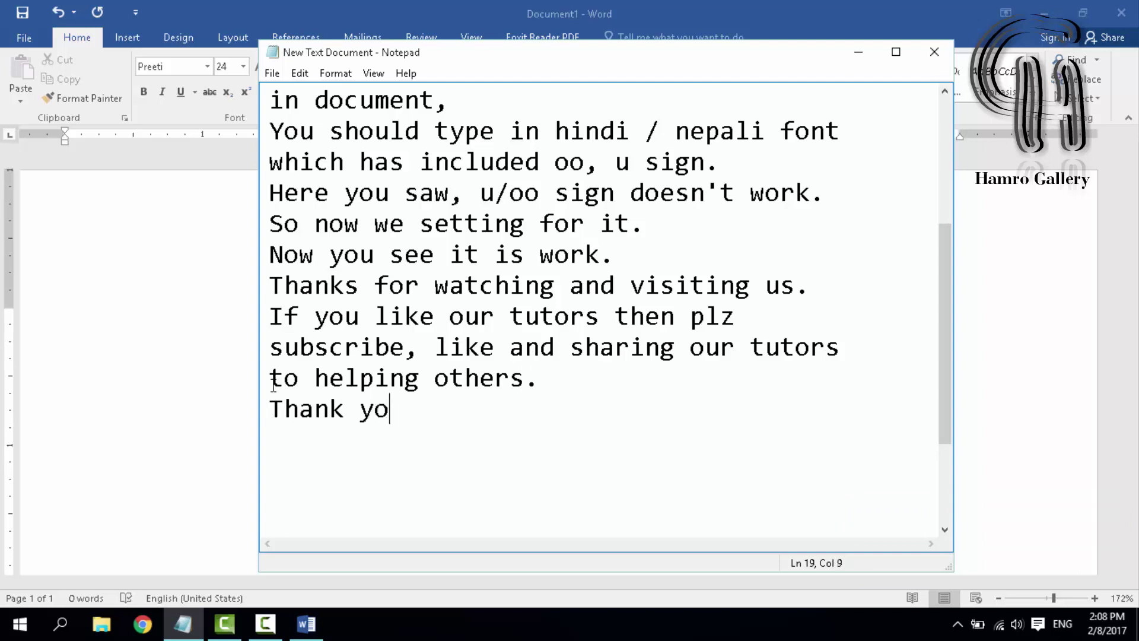
pyautogui.write('u agian')
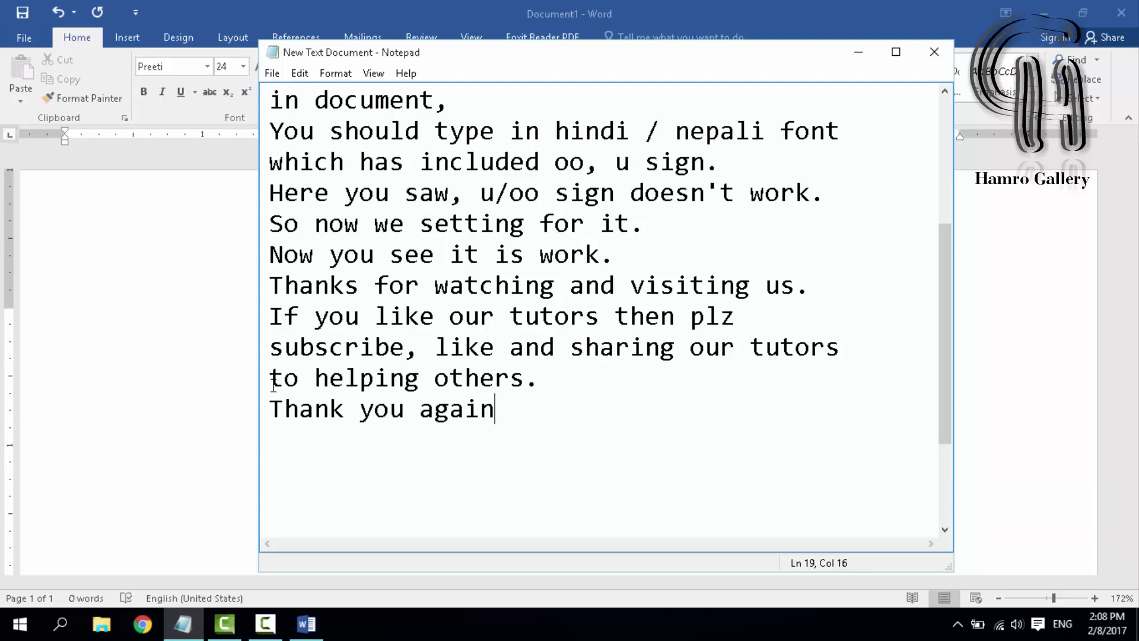
pyautogui.write(',')
pyautogui.press('Return')
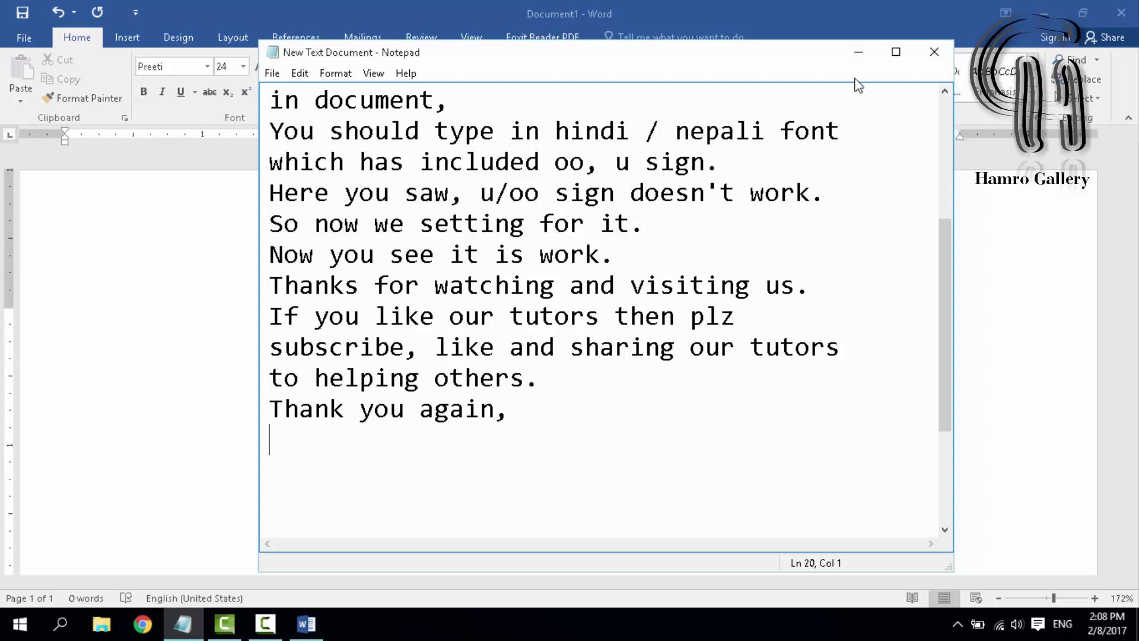
pyautogui.click(860, 53)
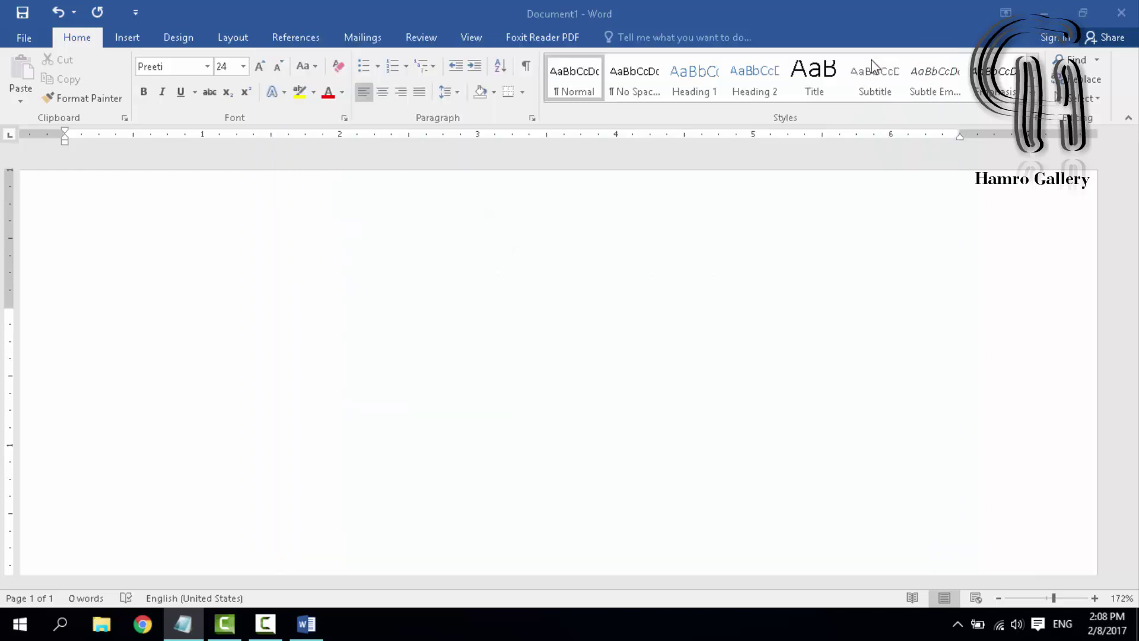